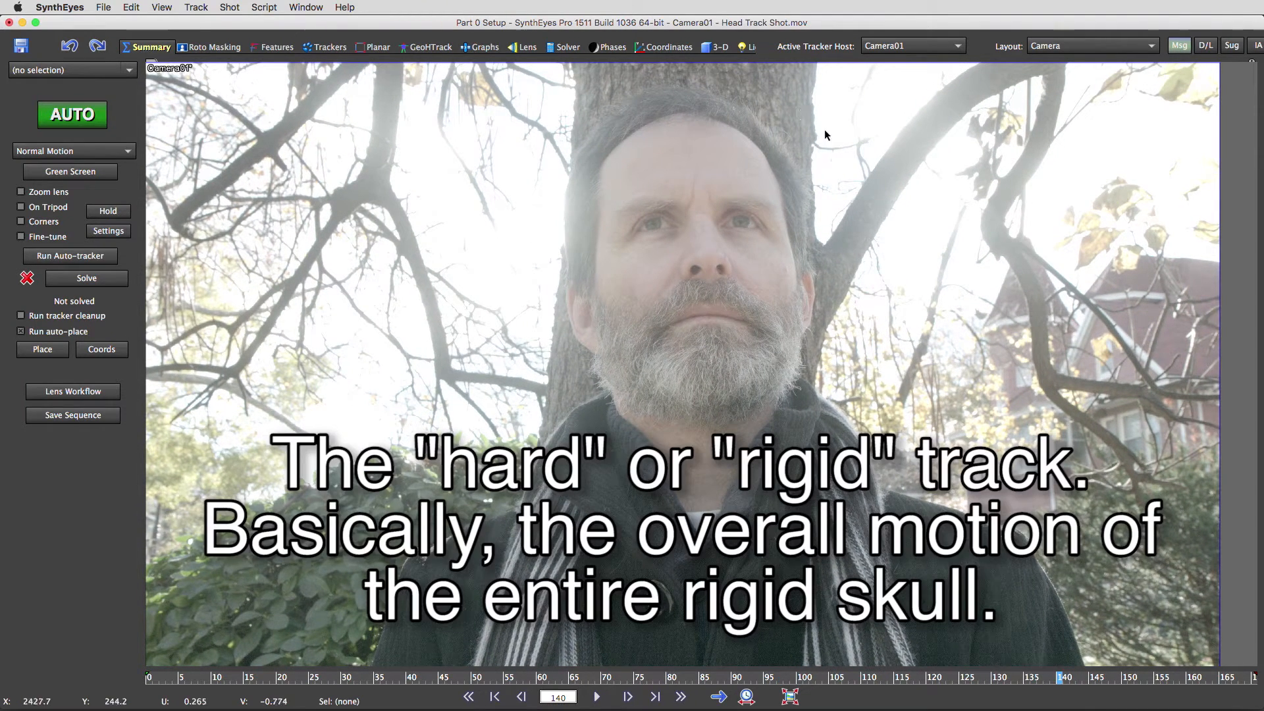
- Switch from the Summary panel to the Roto Masking room for the Head Track Shot clip
left_click(210, 47)
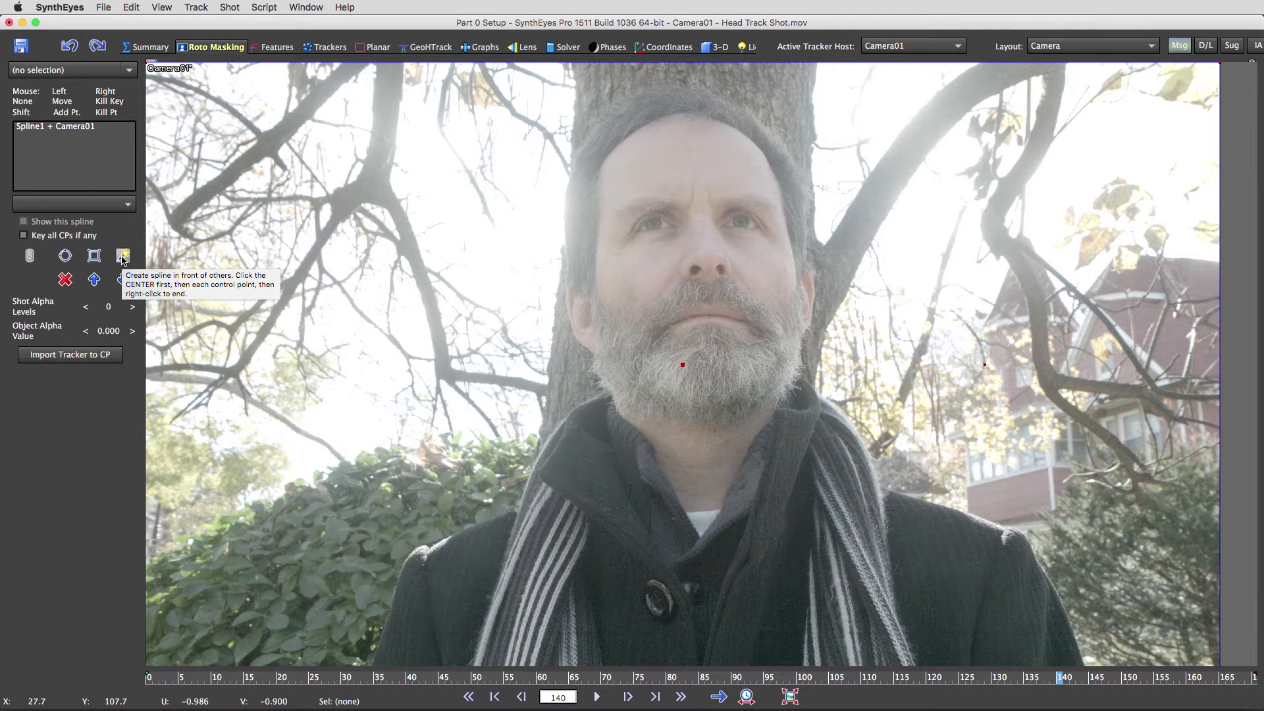
- Add moving object Object01 and start a new spline, Spline2, with a point on the nose
left_click(228, 7)
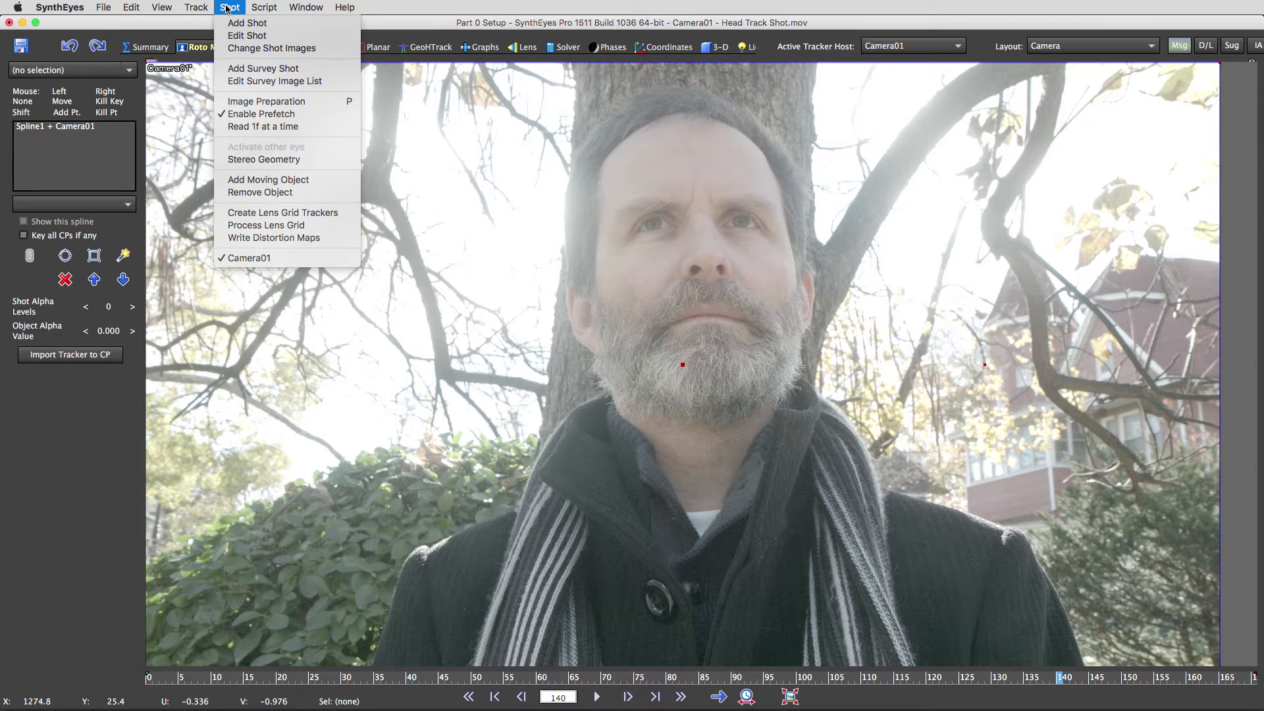
left_click(257, 180)
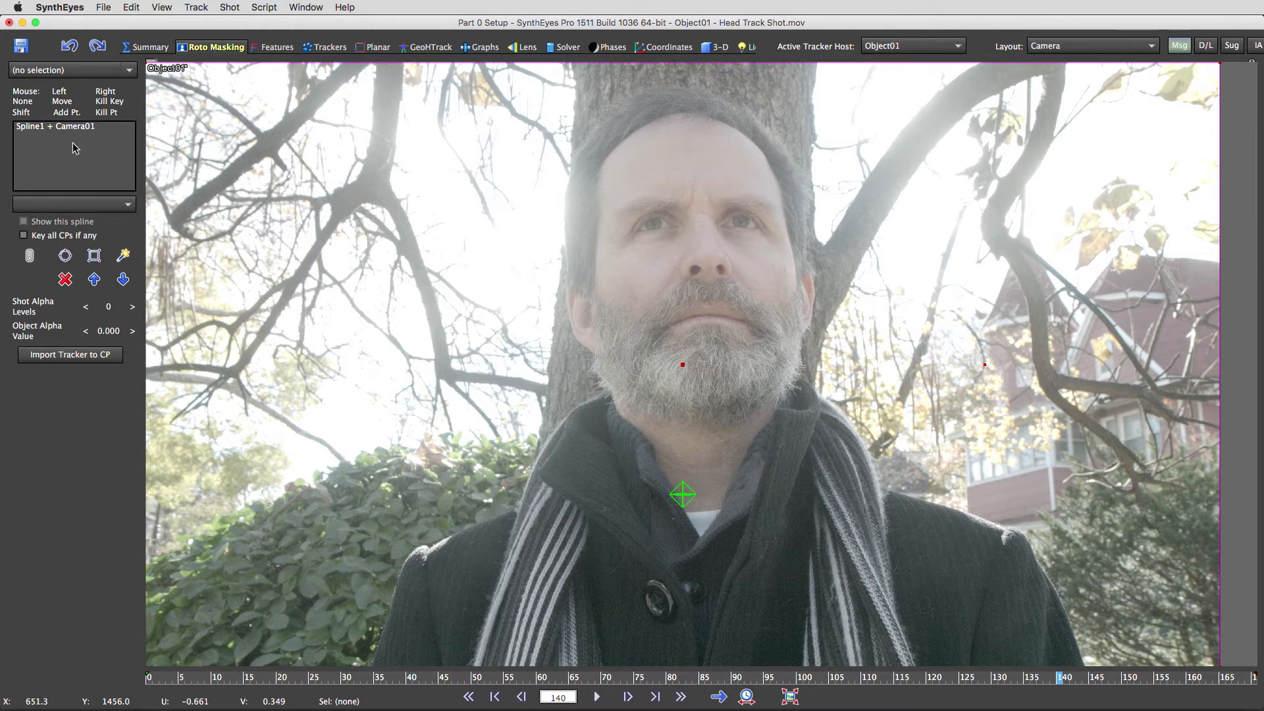
left_click(123, 256)
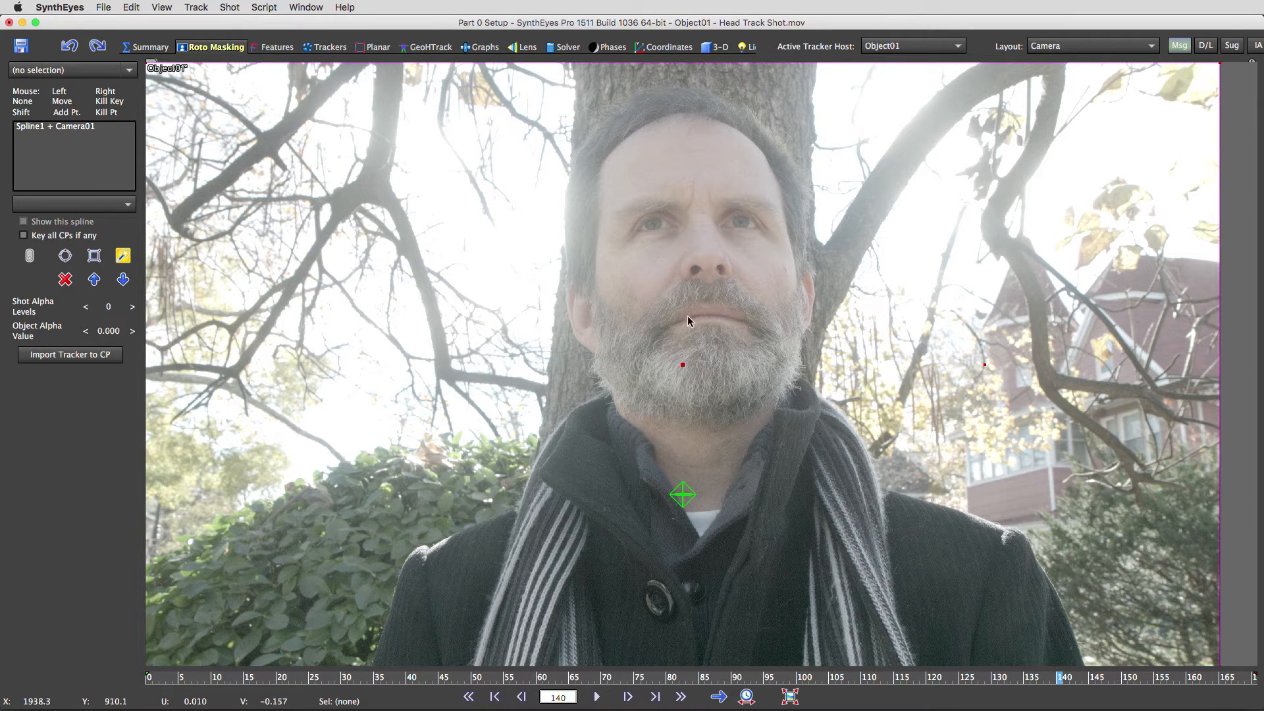
left_click(694, 268)
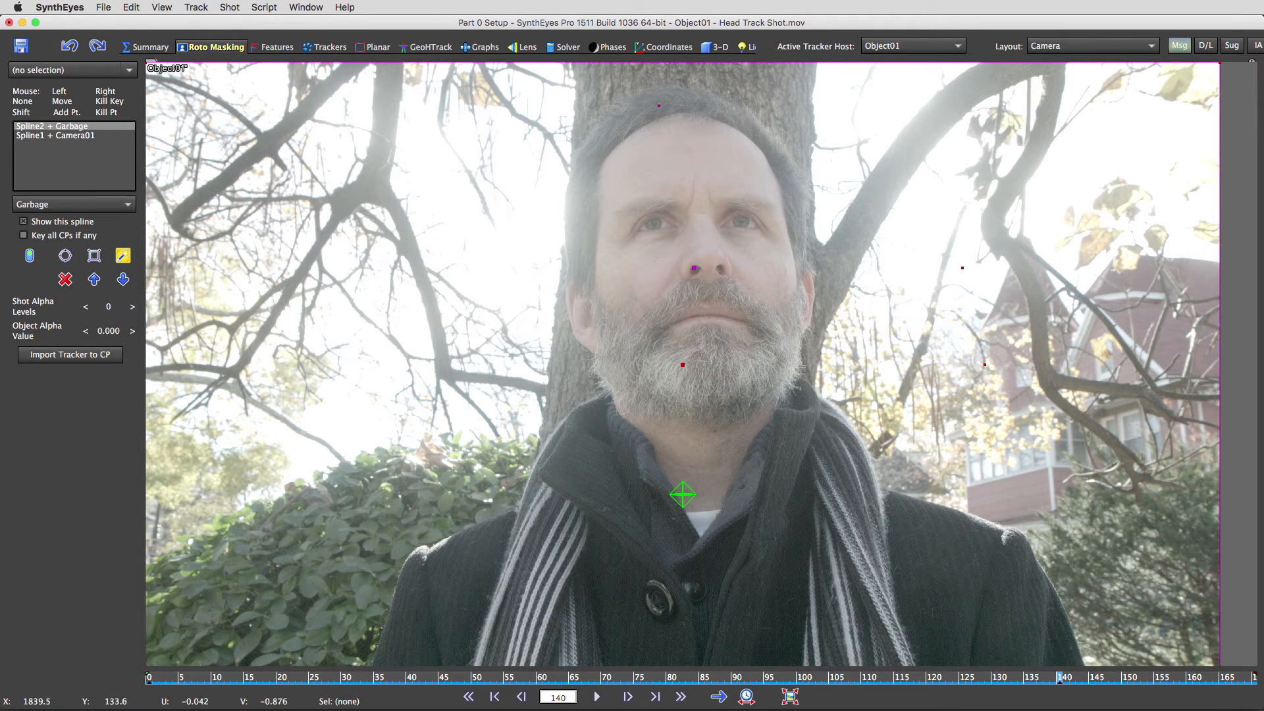
- Draw Spline2 from the forehead down the face's left edge and jaw to the chin
left_click_drag(662, 125, 563, 197)
left_click_drag(562, 223, 566, 263)
left_click_drag(572, 322, 573, 337)
left_click_drag(595, 367, 610, 397)
left_click_drag(624, 407, 651, 433)
left_click_drag(671, 440, 713, 450)
- Continue Spline2 up the right jaw past the ear, close it, and smooth the forehead point
left_click_drag(741, 441, 799, 358)
left_click_drag(805, 339, 819, 295)
left_click_drag(819, 284, 755, 141)
left_click(801, 186)
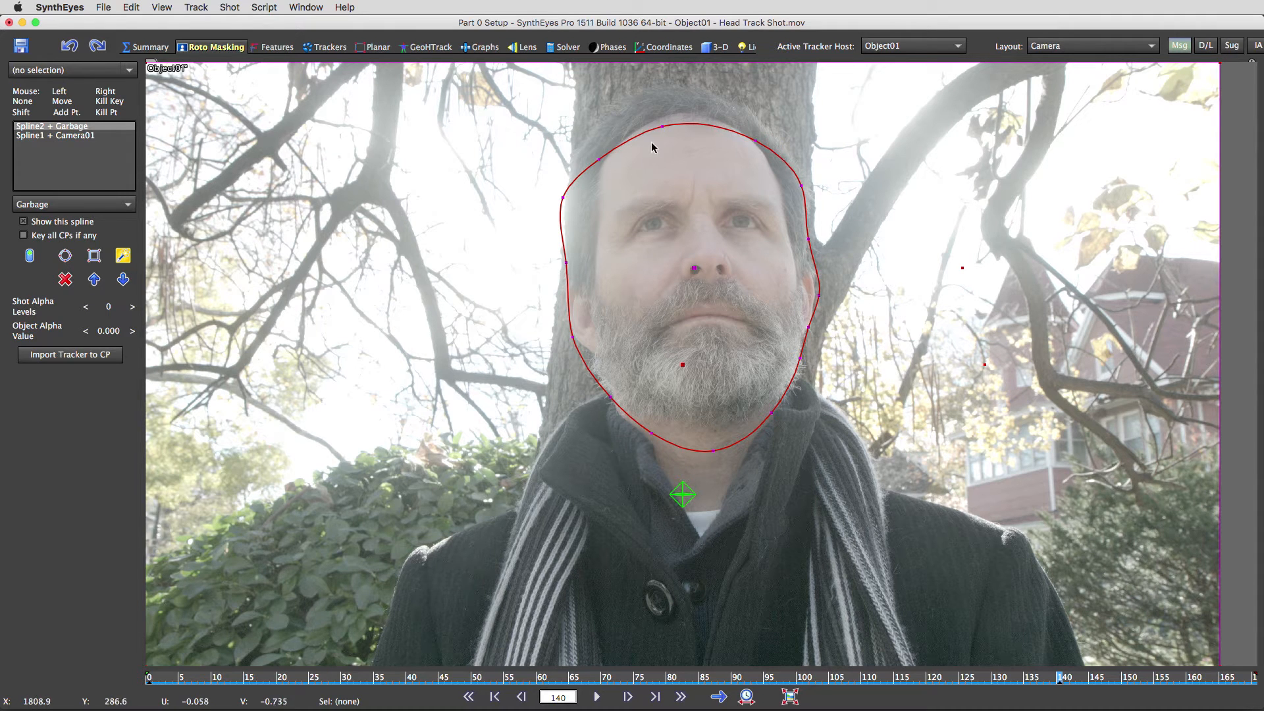
left_click_drag(664, 126, 658, 126)
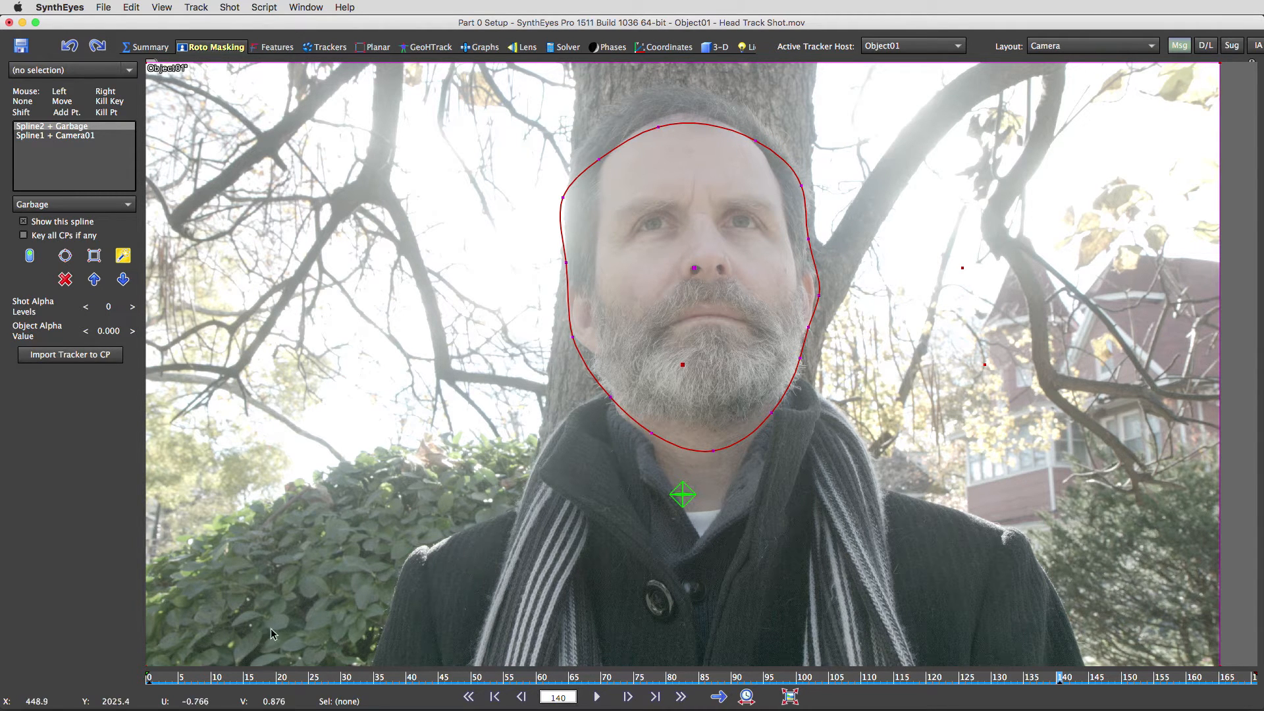
left_click(150, 679)
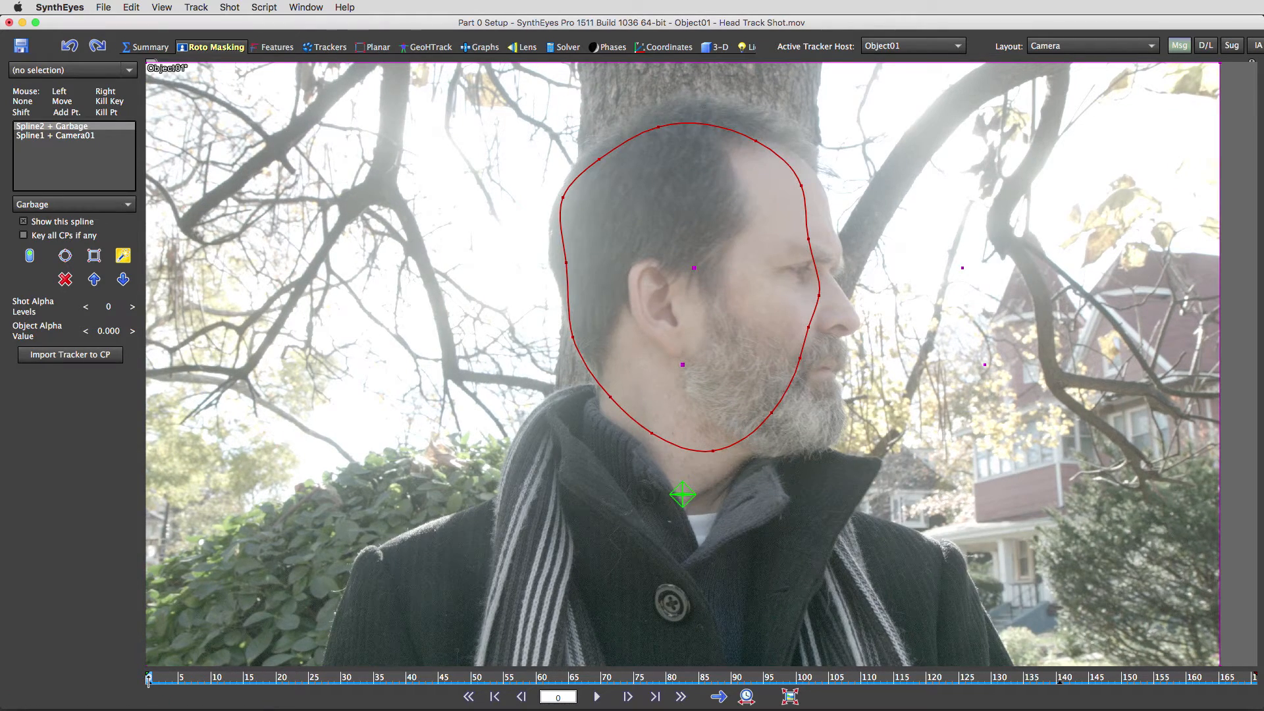
- At a later frame, refit Spline2's centre, left edge, top, ear and jaw to the turned head
left_click_drag(149, 679, 1124, 700)
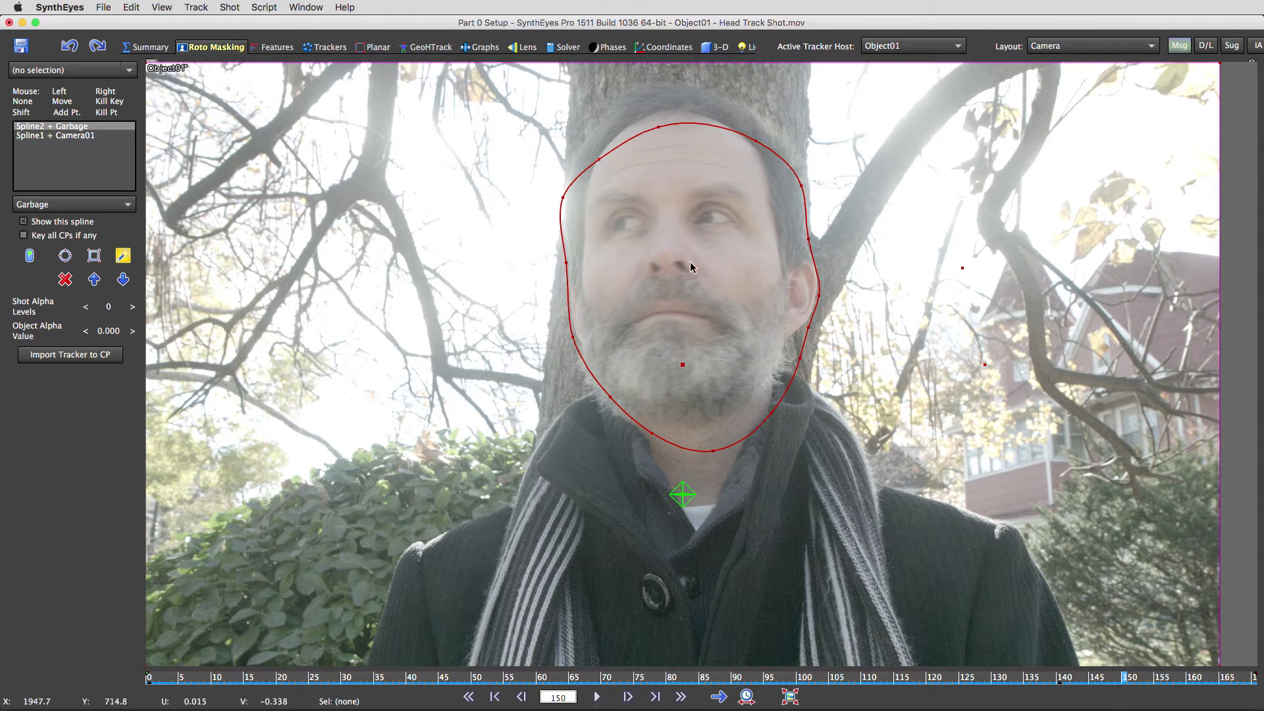
left_click_drag(693, 266, 690, 261)
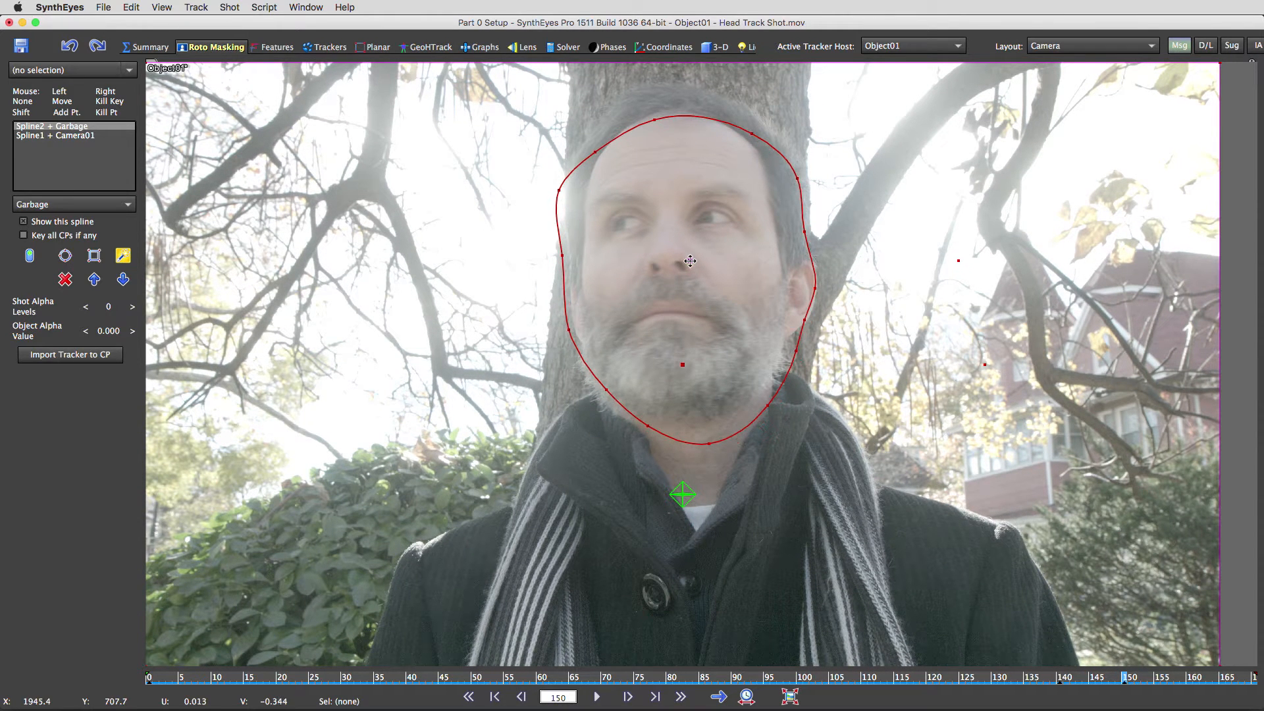
left_click_drag(559, 192, 566, 189)
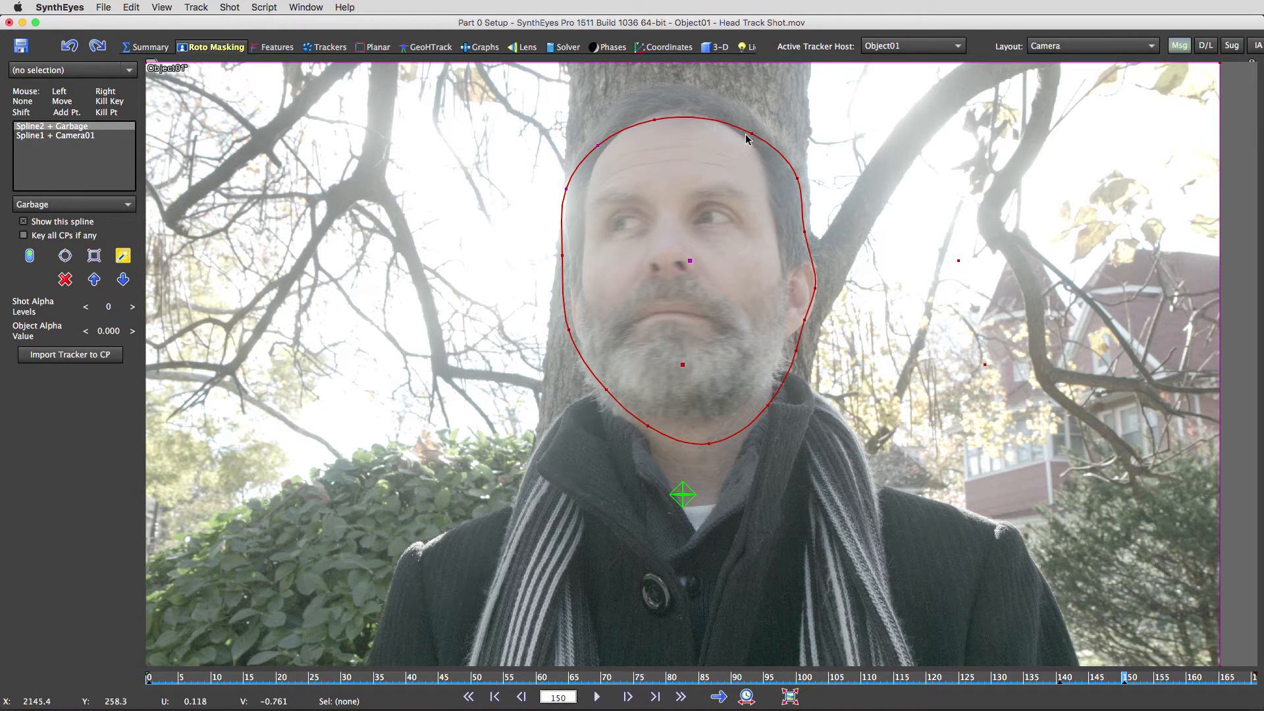
left_click_drag(752, 134, 757, 132)
left_click_drag(814, 288, 796, 335)
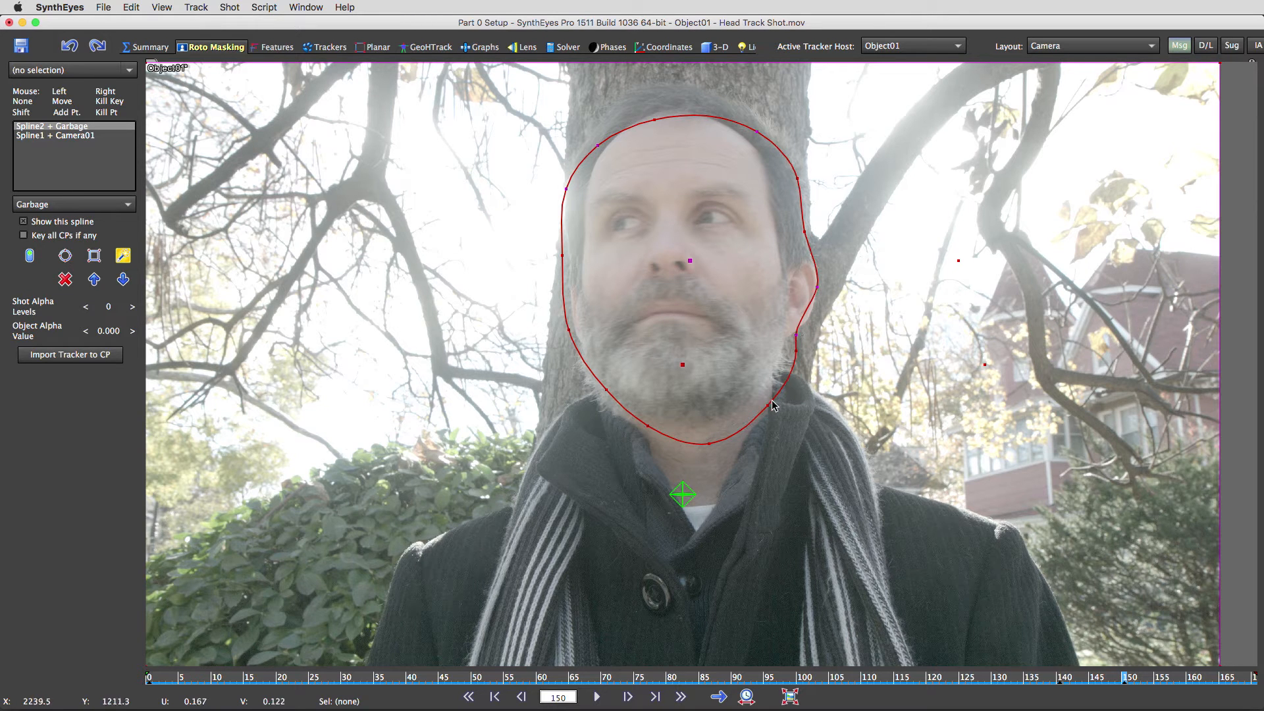
left_click_drag(770, 405, 760, 414)
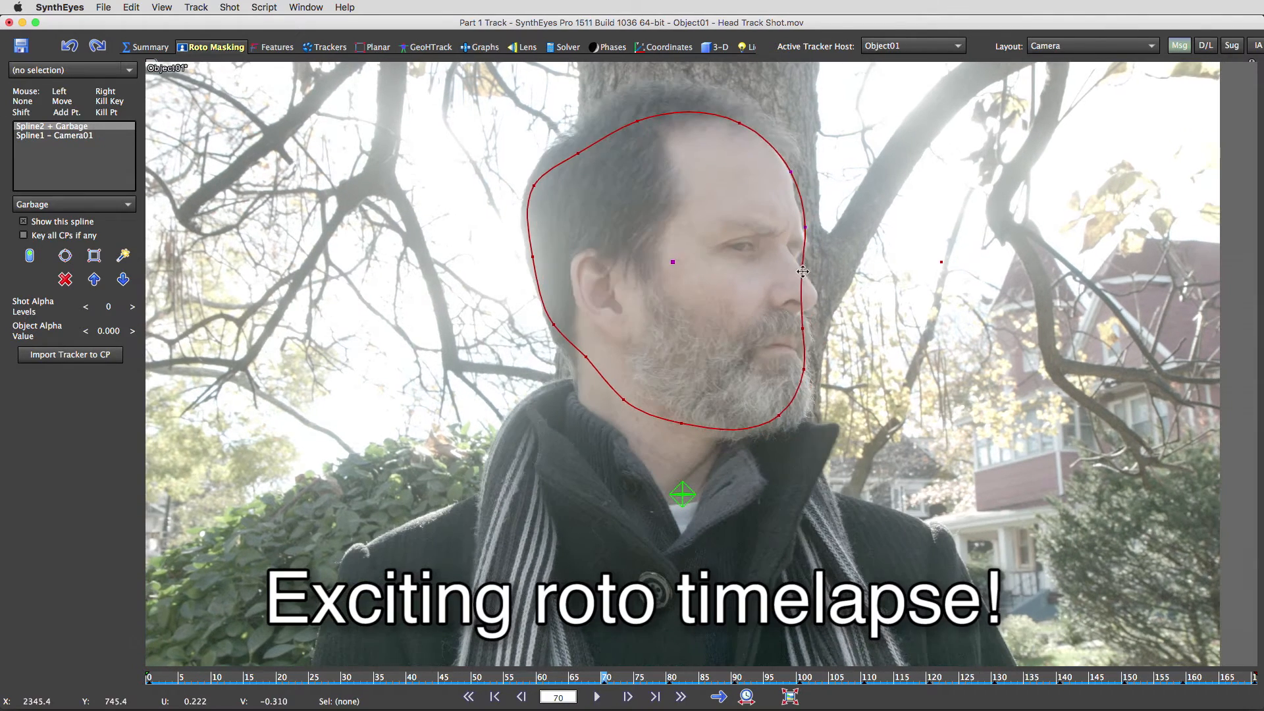
left_click_drag(783, 407, 788, 416)
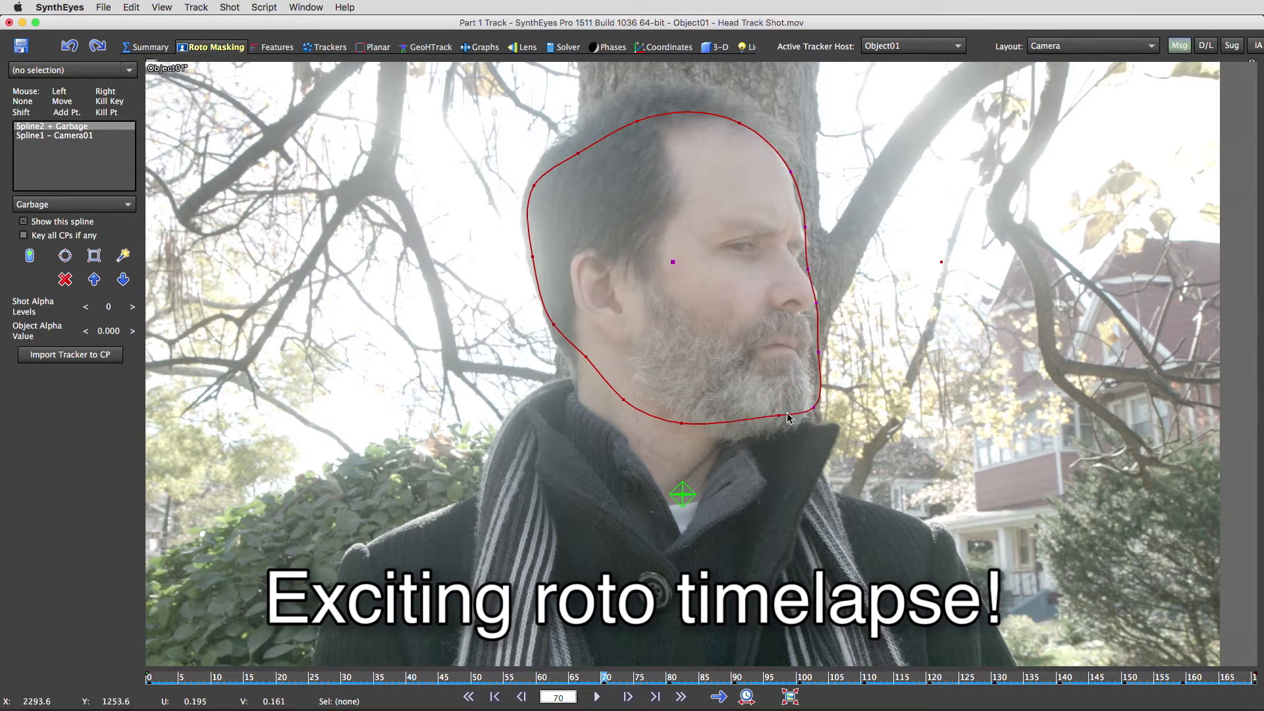
- Key Spline2 at two more frames, refitting its points to the head's profile
left_click(539, 677)
left_click_drag(673, 262, 662, 262)
left_click_drag(806, 302, 815, 312)
left_click_drag(768, 416, 758, 431)
left_click(473, 677)
left_click_drag(662, 262, 658, 261)
left_click_drag(801, 421, 801, 433)
left_click_drag(666, 422, 665, 430)
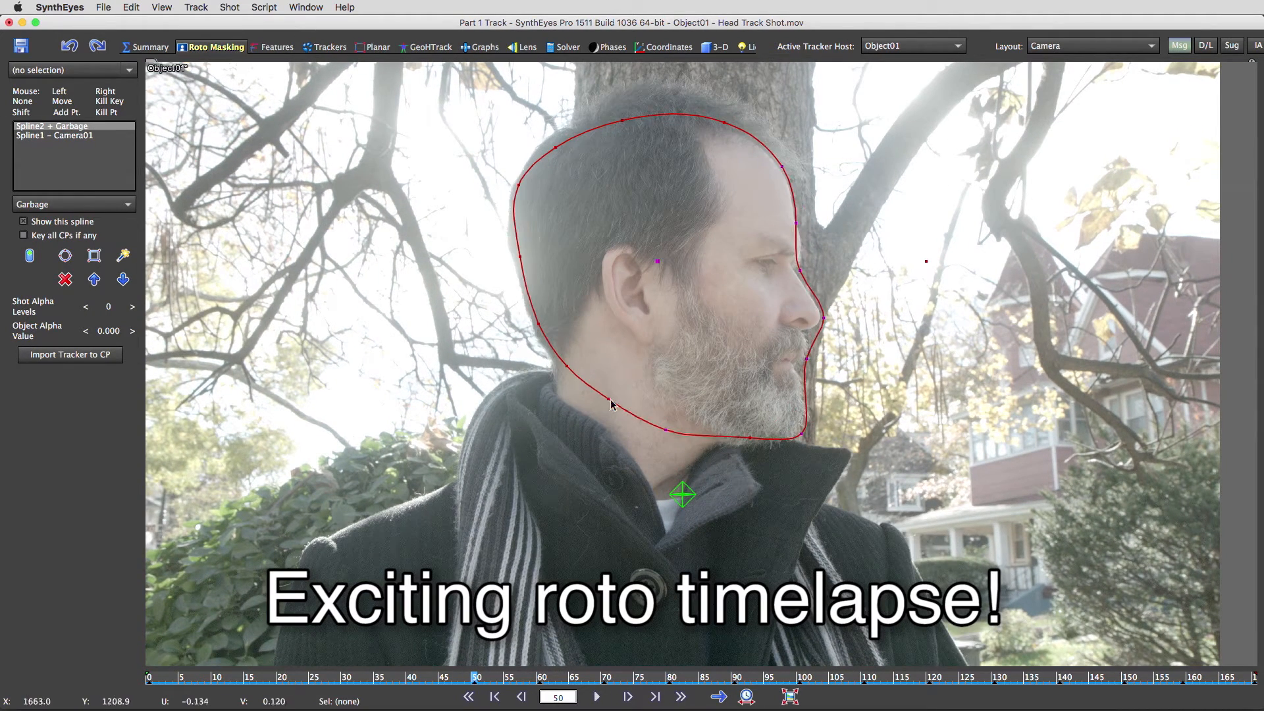
- Key Spline2 at progressively earlier frames, moving its points to follow the head
left_click(409, 678)
left_click_drag(658, 261, 660, 261)
left_click_drag(728, 122, 732, 128)
left_click(344, 677)
left_click(278, 677)
left_click_drag(663, 262, 685, 276)
left_click(214, 677)
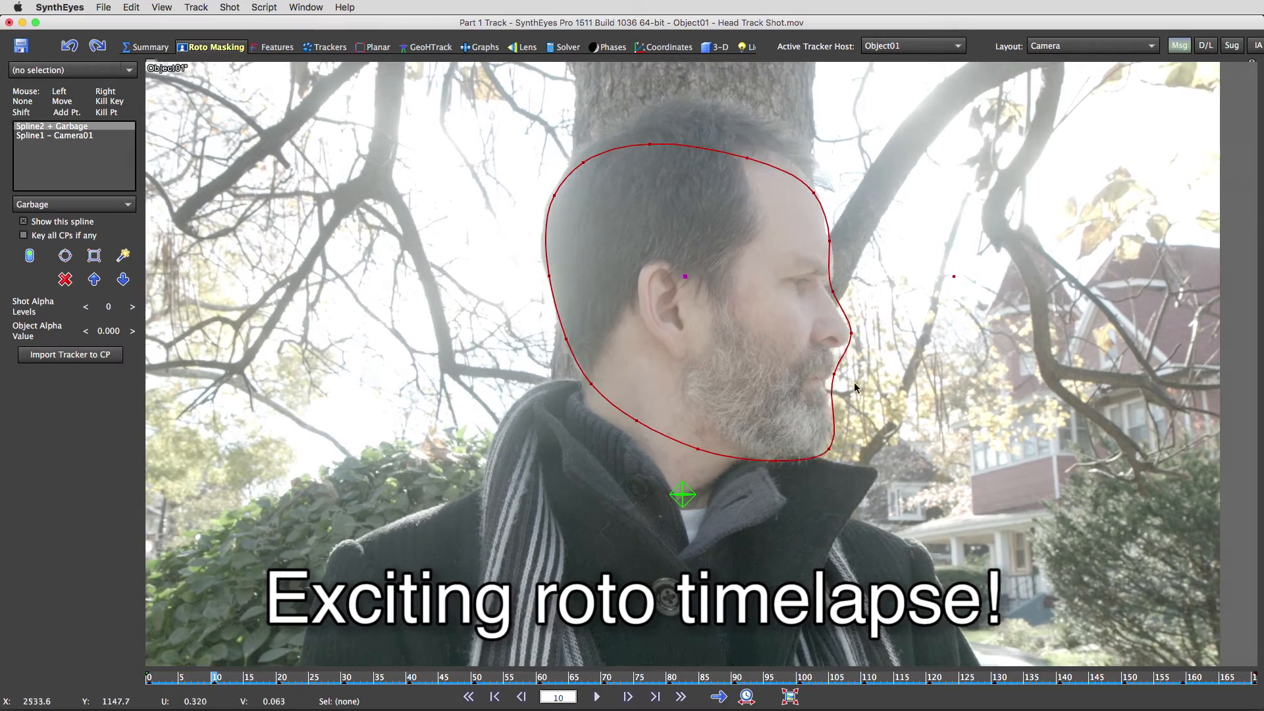
left_click_drag(834, 374, 831, 380)
left_click_drag(813, 193, 809, 191)
- Key the remaining frames and scrub the timeline to confirm Spline2 tracks the turning head
left_click(148, 677)
left_click_drag(584, 163, 585, 159)
left_click_drag(830, 241, 834, 240)
left_click(442, 677)
left_click(766, 677)
left_click_drag(549, 248, 554, 248)
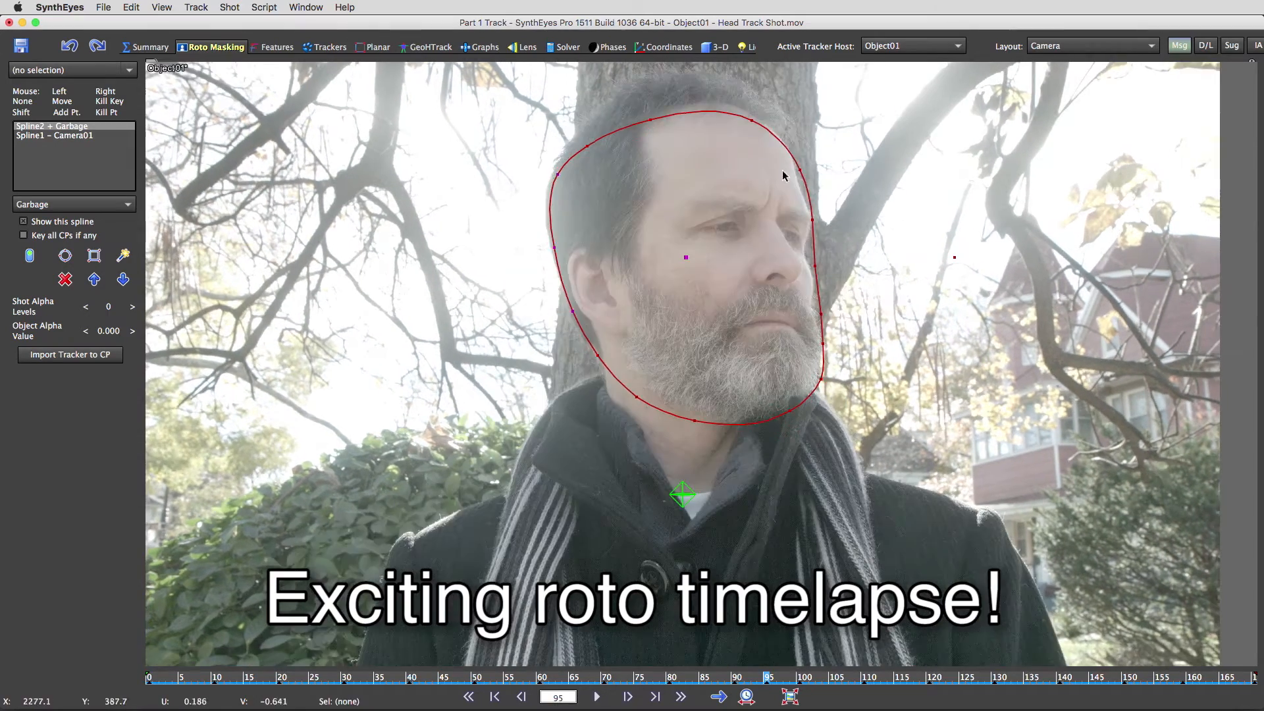
left_click_drag(799, 170, 795, 172)
left_click_drag(815, 266, 811, 266)
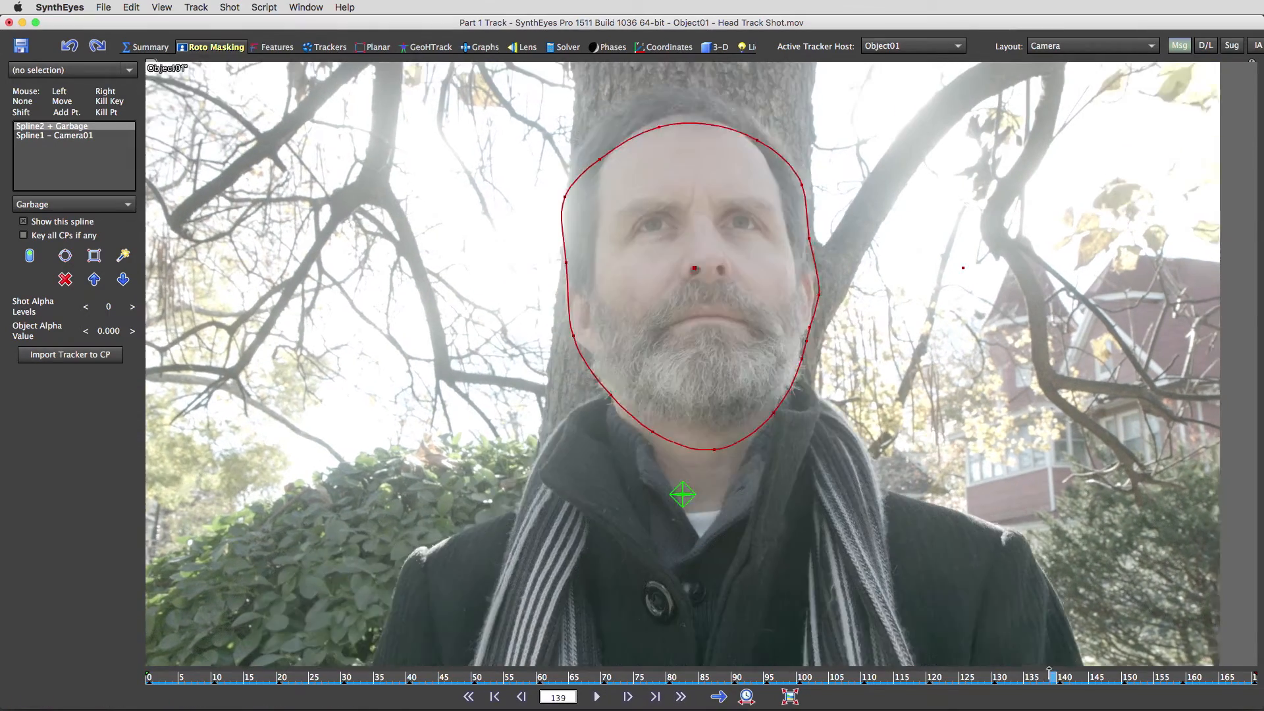
left_click_drag(1052, 677, 149, 678)
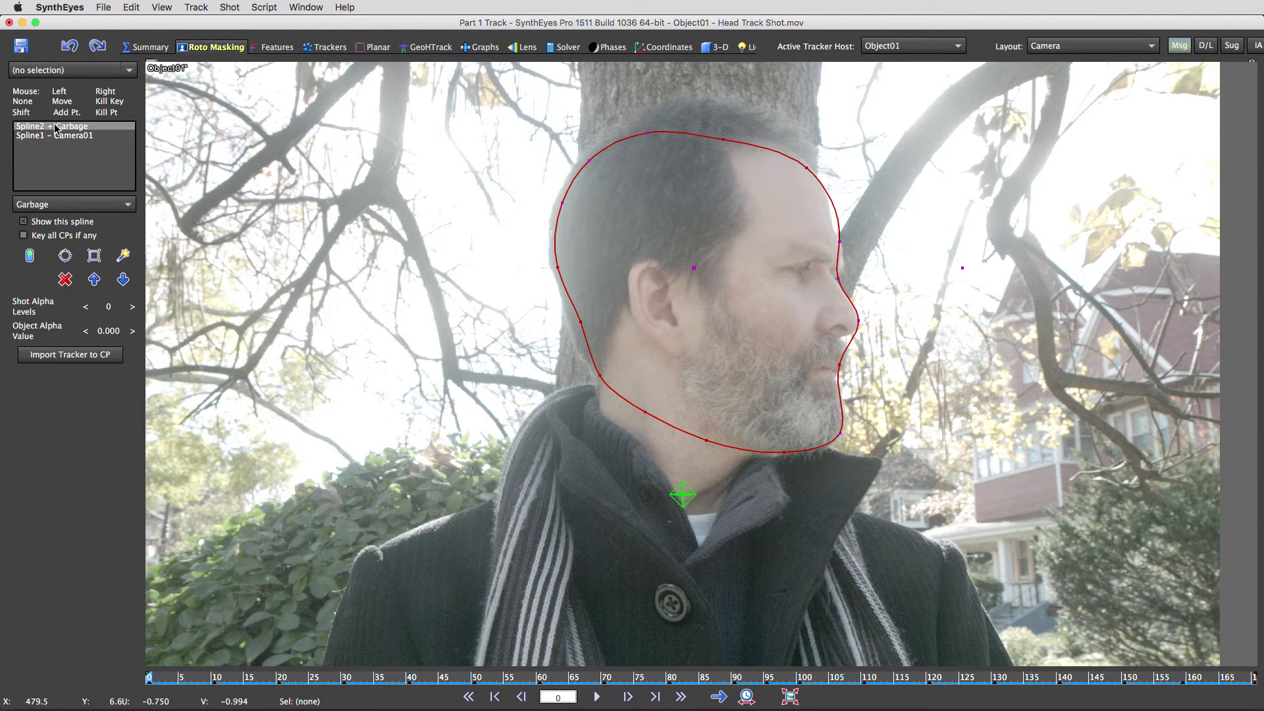
- Reassign Spline2 from Garbage to Object01, then go to the Features room
left_click(62, 205)
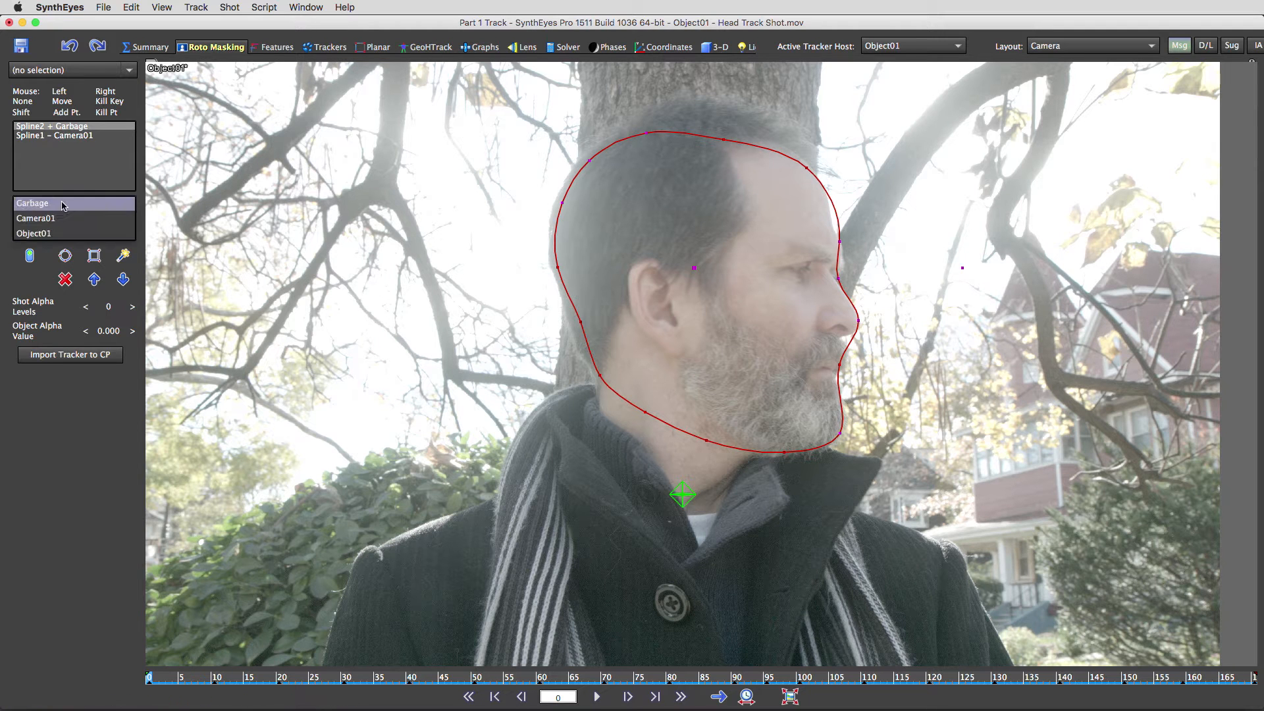
left_click(46, 234)
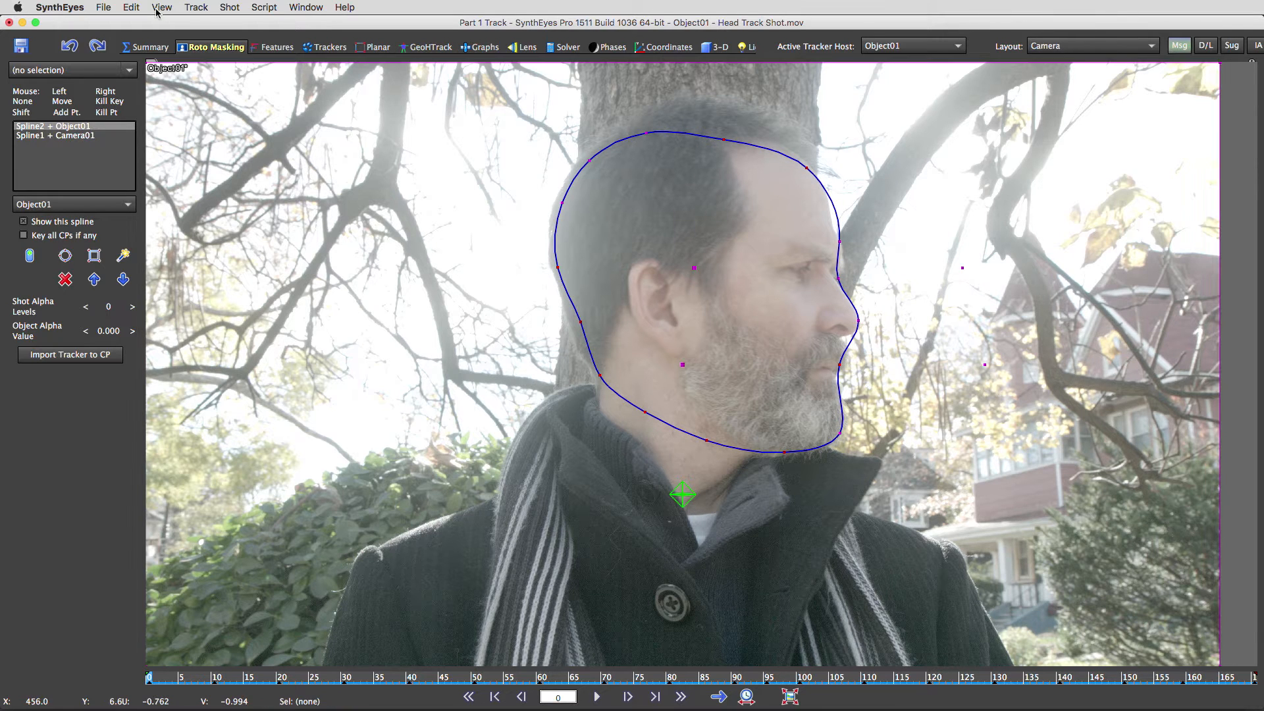
left_click(268, 51)
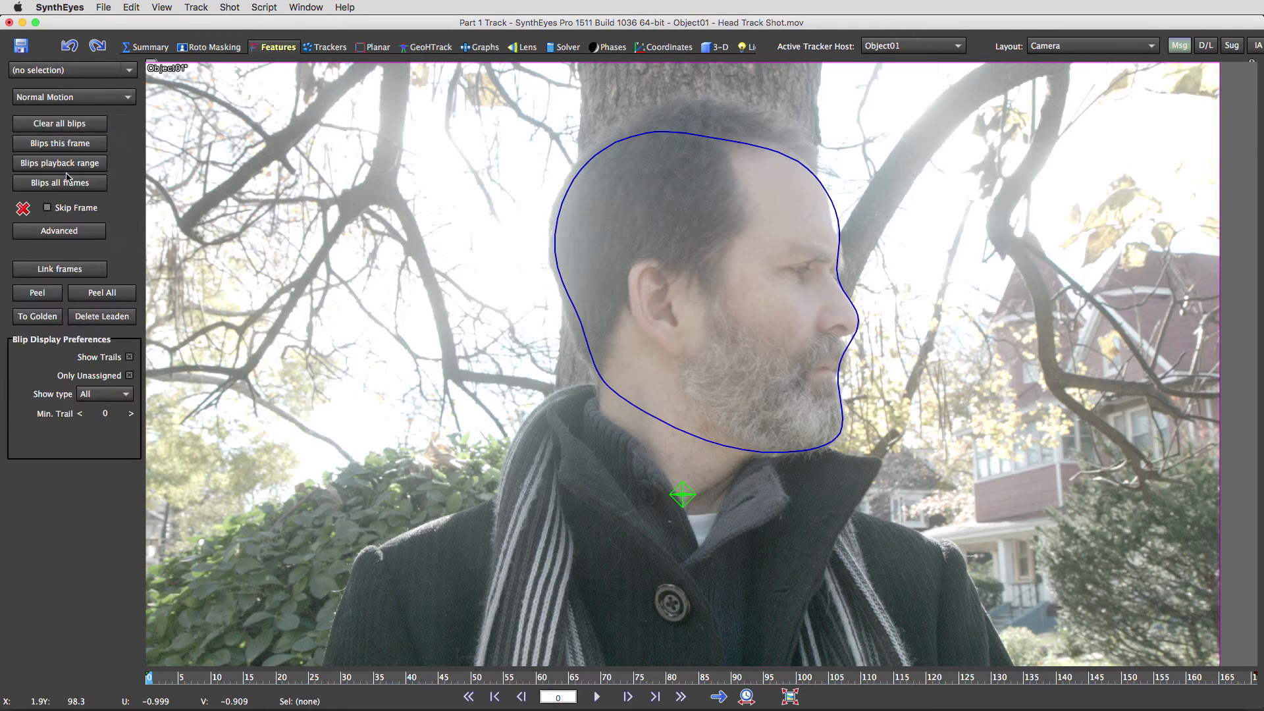
- In advanced feature settings, set feature sizes to 8 and 20 and Maximum Tracker Count to 200
left_click(66, 230)
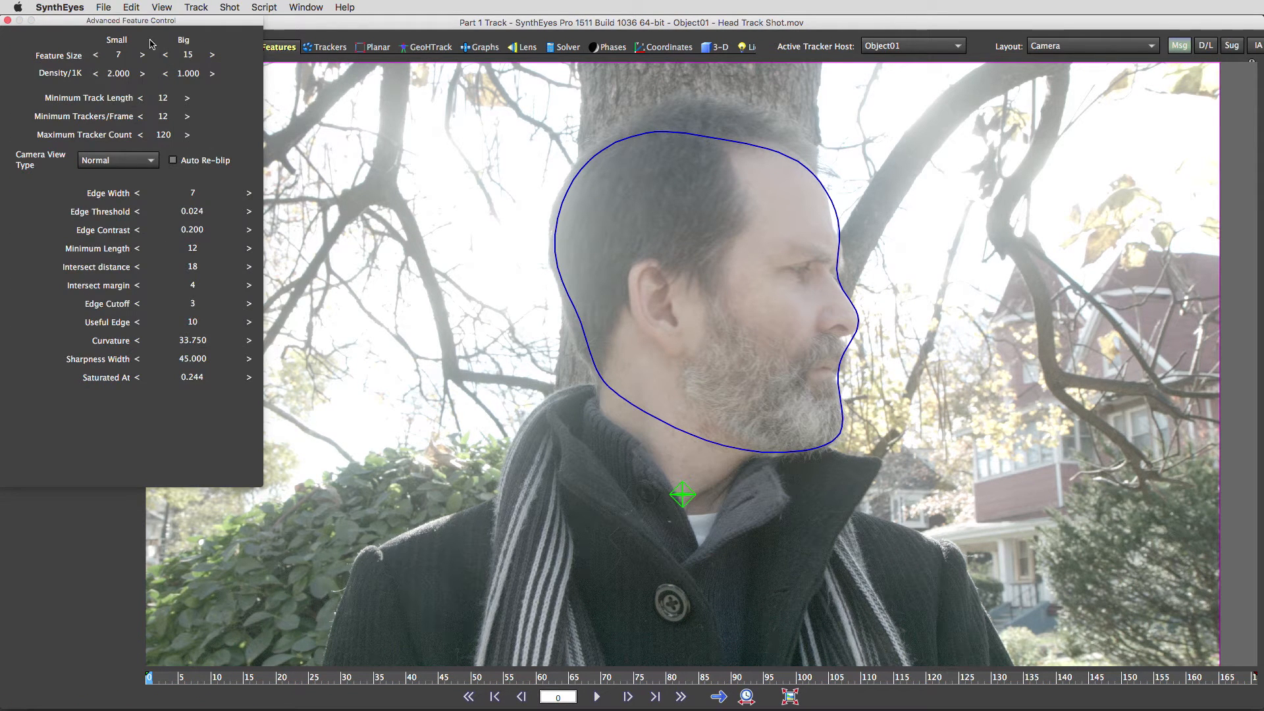
left_click_drag(132, 24, 376, 144)
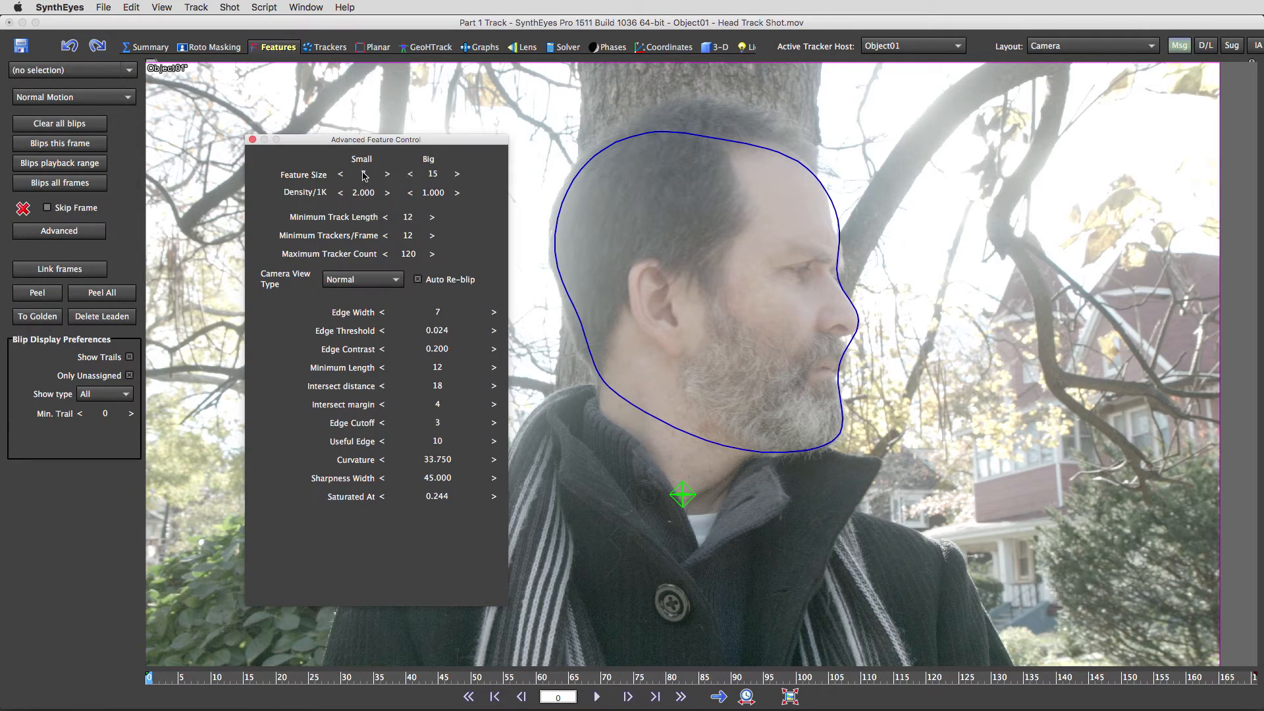
left_click_drag(363, 178, 378, 176)
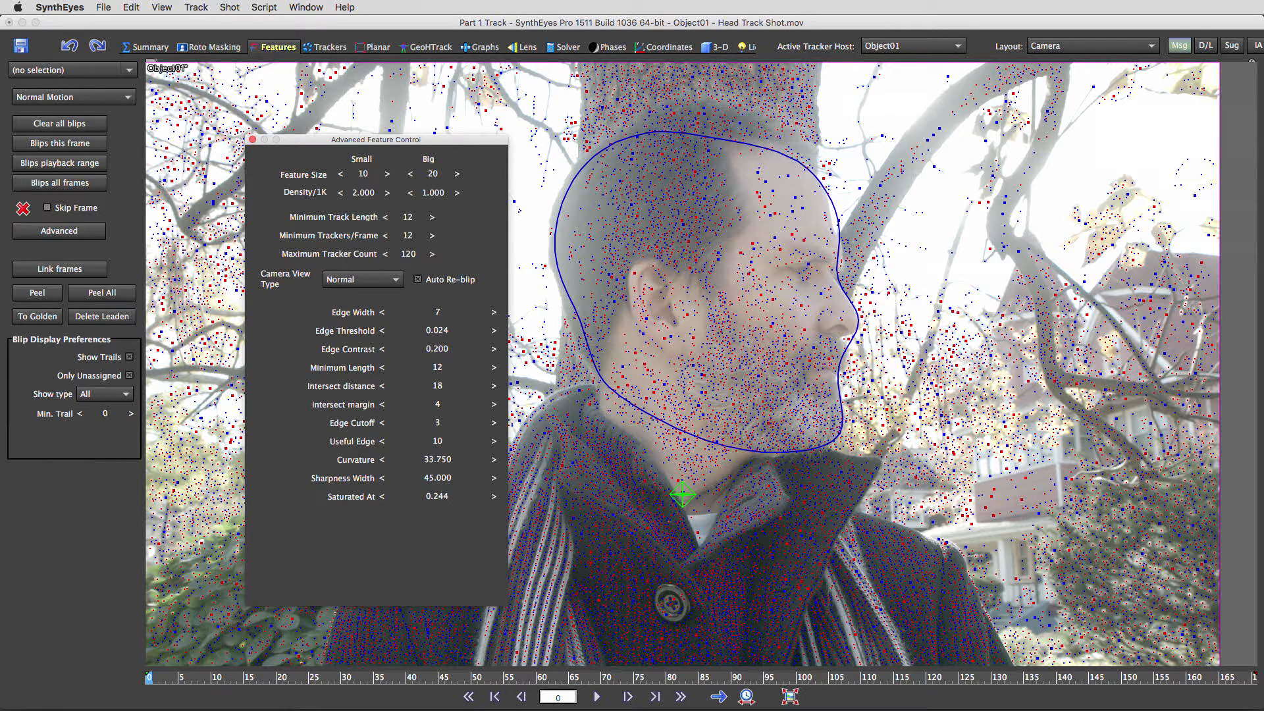
left_click_drag(364, 174, 352, 174)
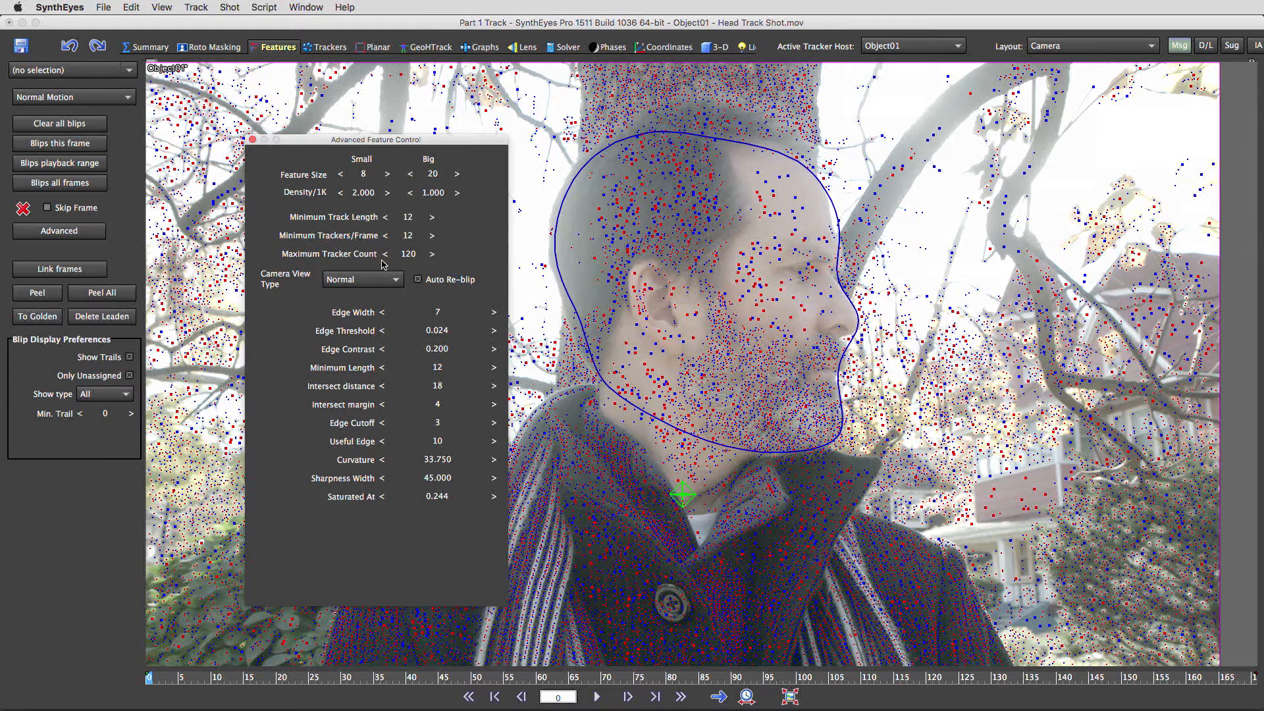
left_click(408, 254)
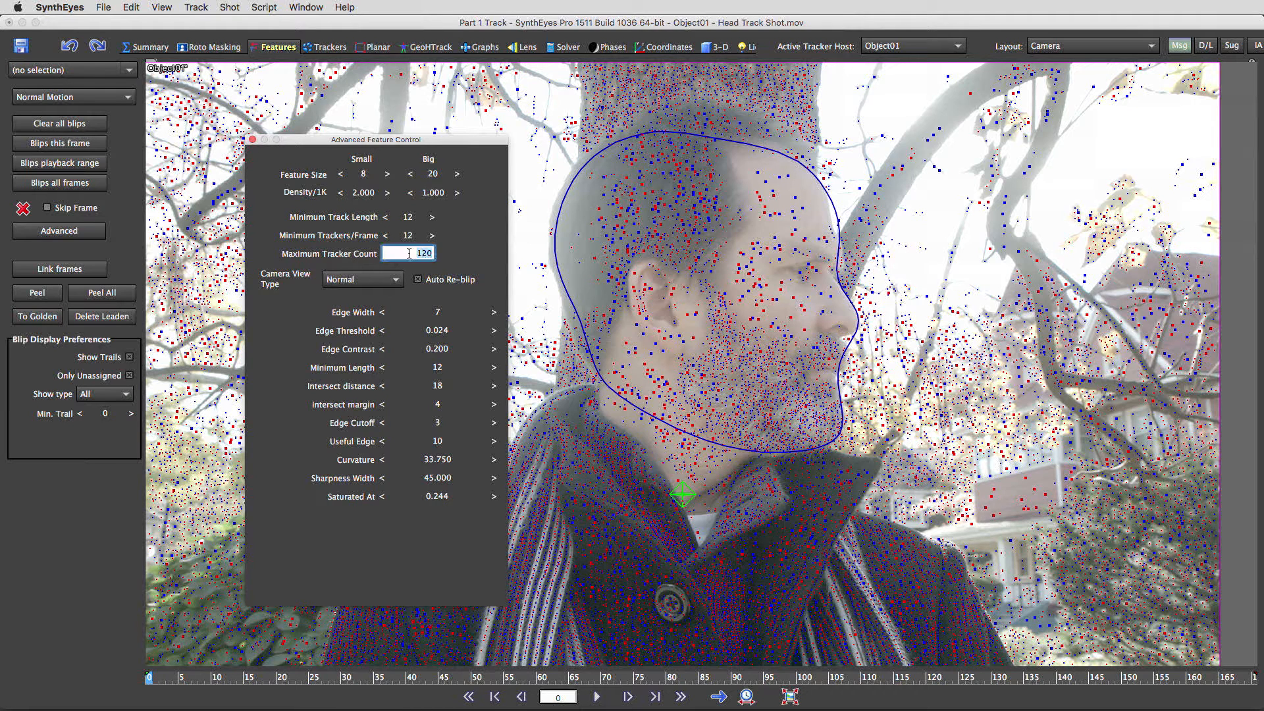
type("20")
key("Return")
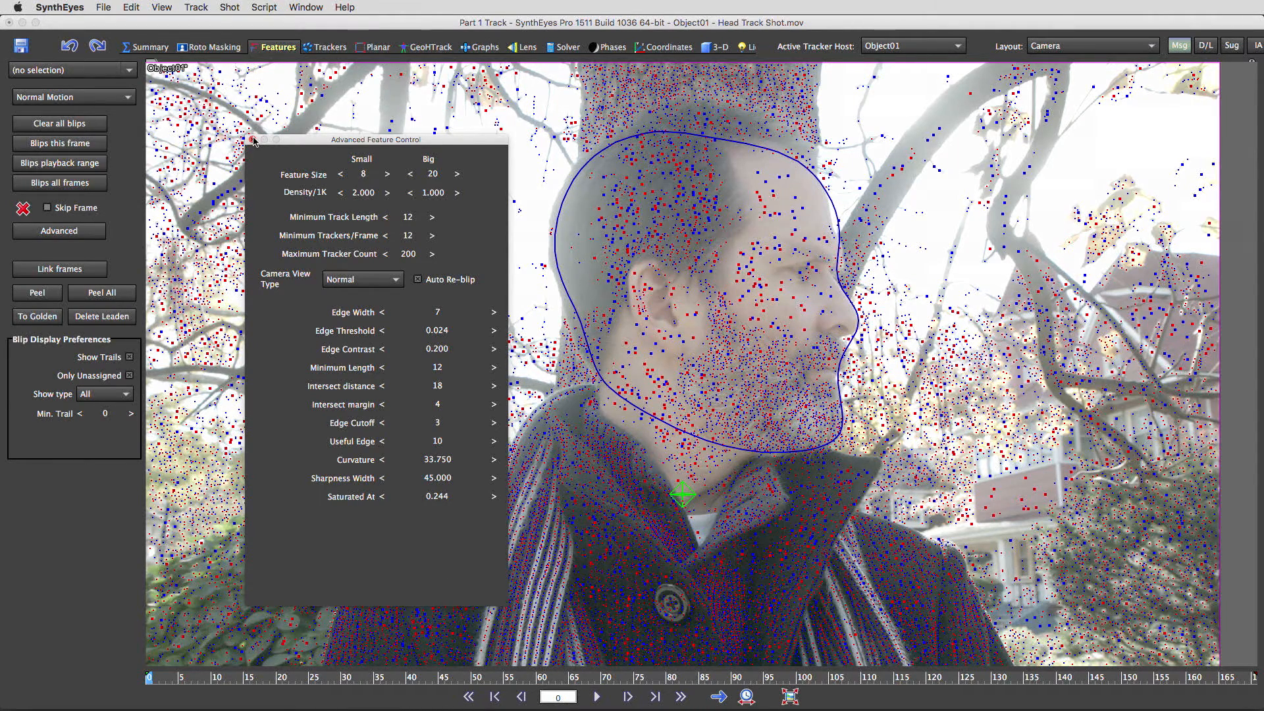
left_click(252, 139)
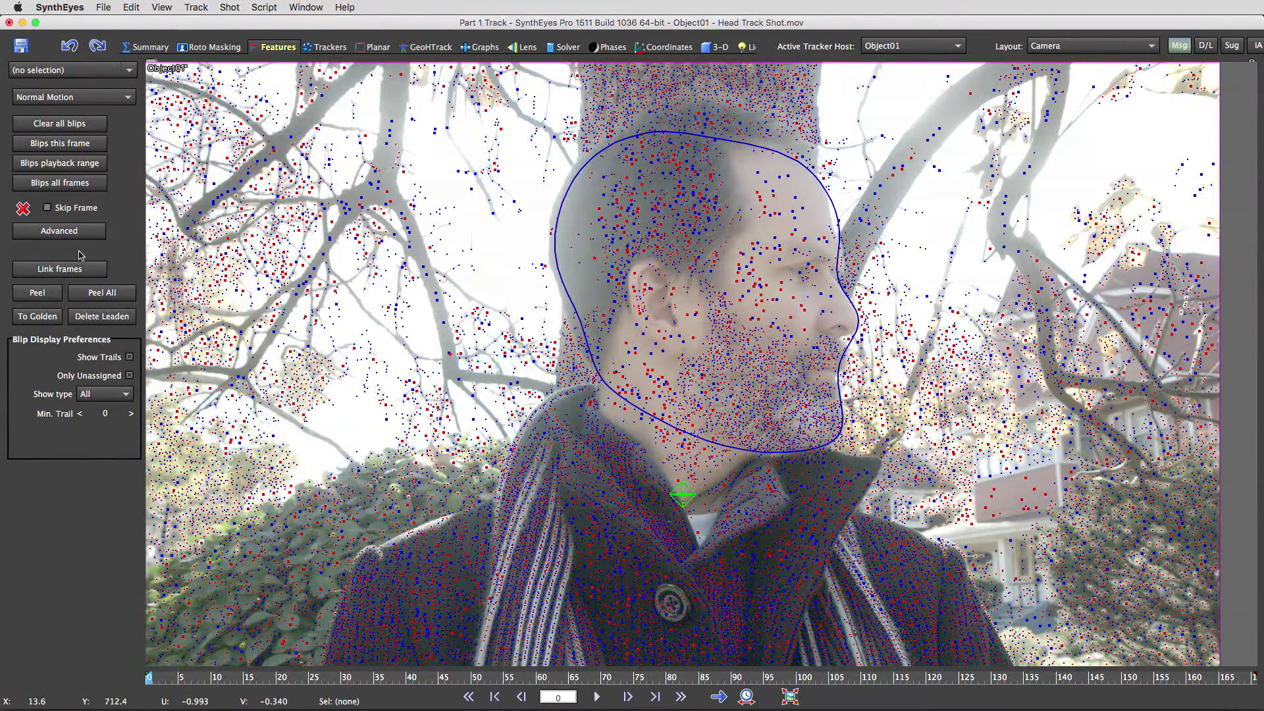
- Compute blips for all frames, peel them all into trackers, and review them in the Trackers room
left_click(60, 182)
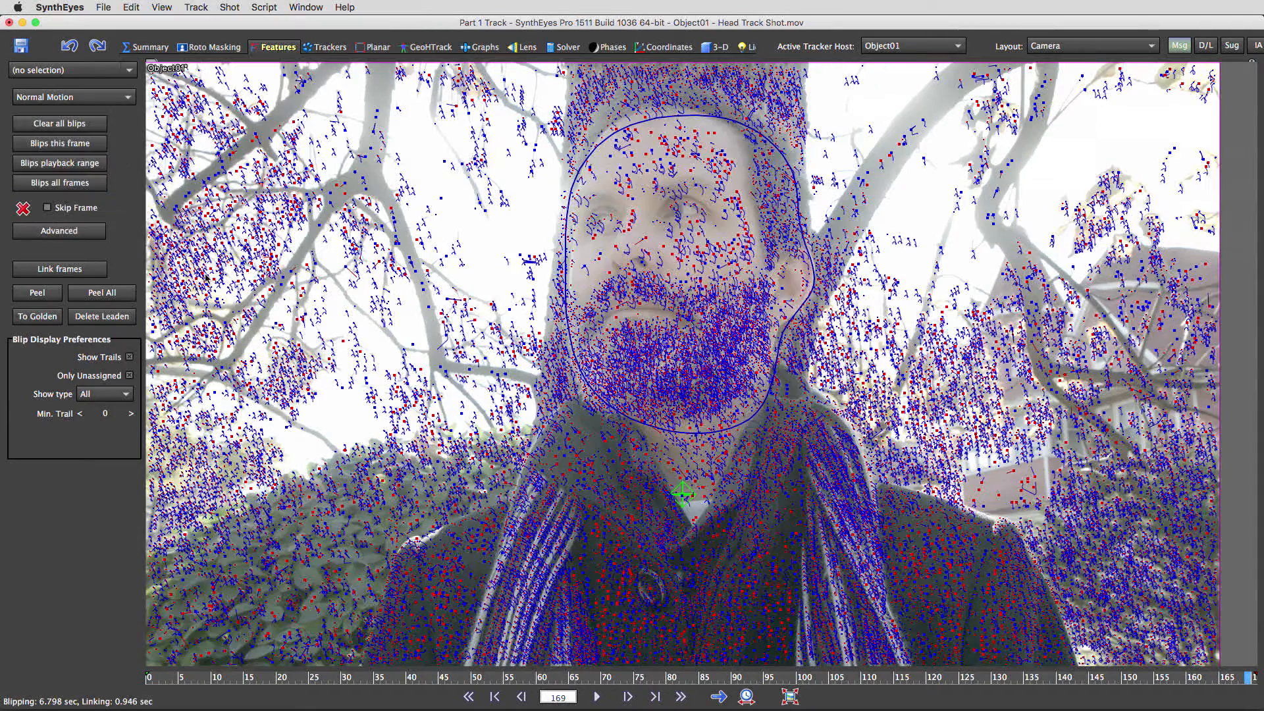
left_click(109, 299)
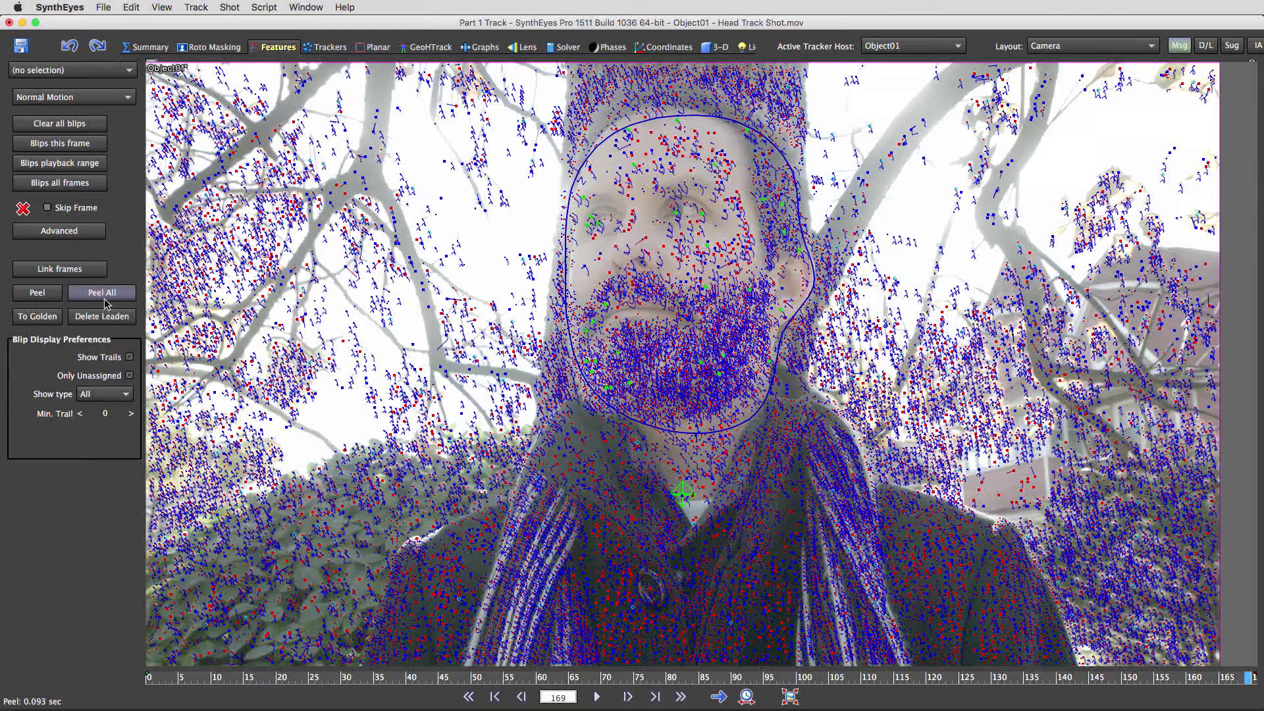
left_click(324, 47)
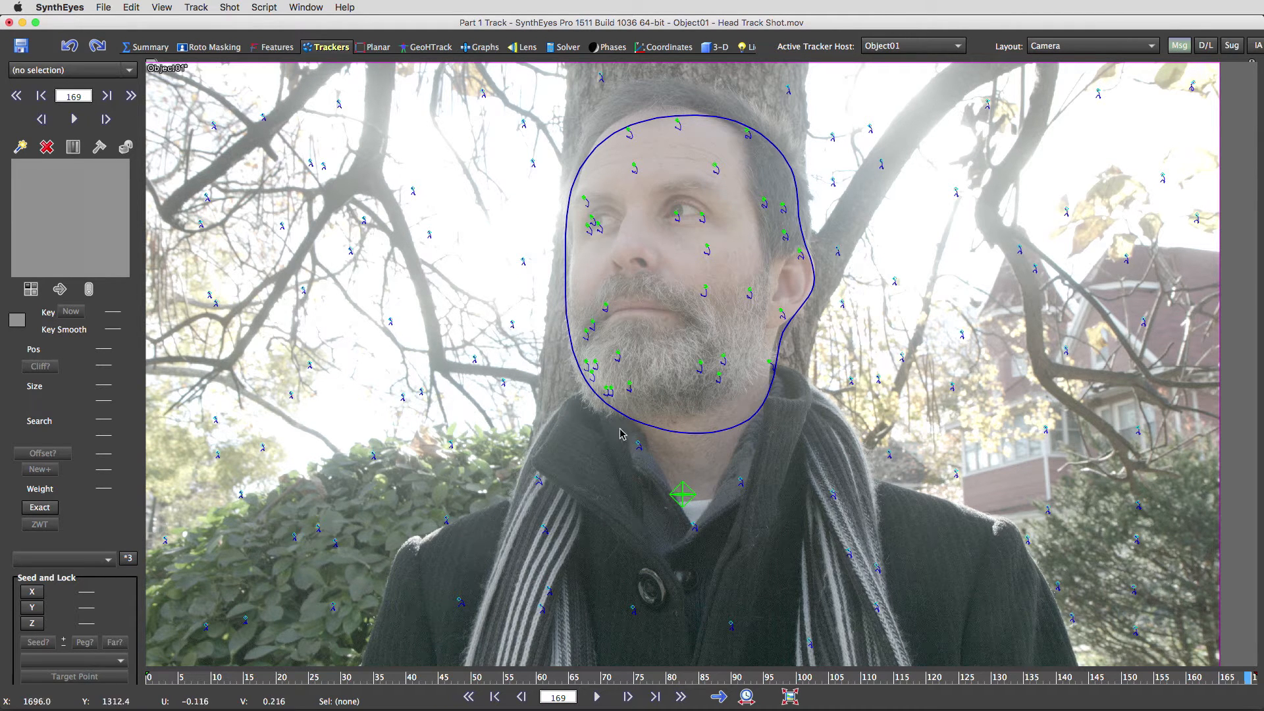
- Hide the trackers, return to Roto Masking, and select Spline1 on Camera01
key("super+z")
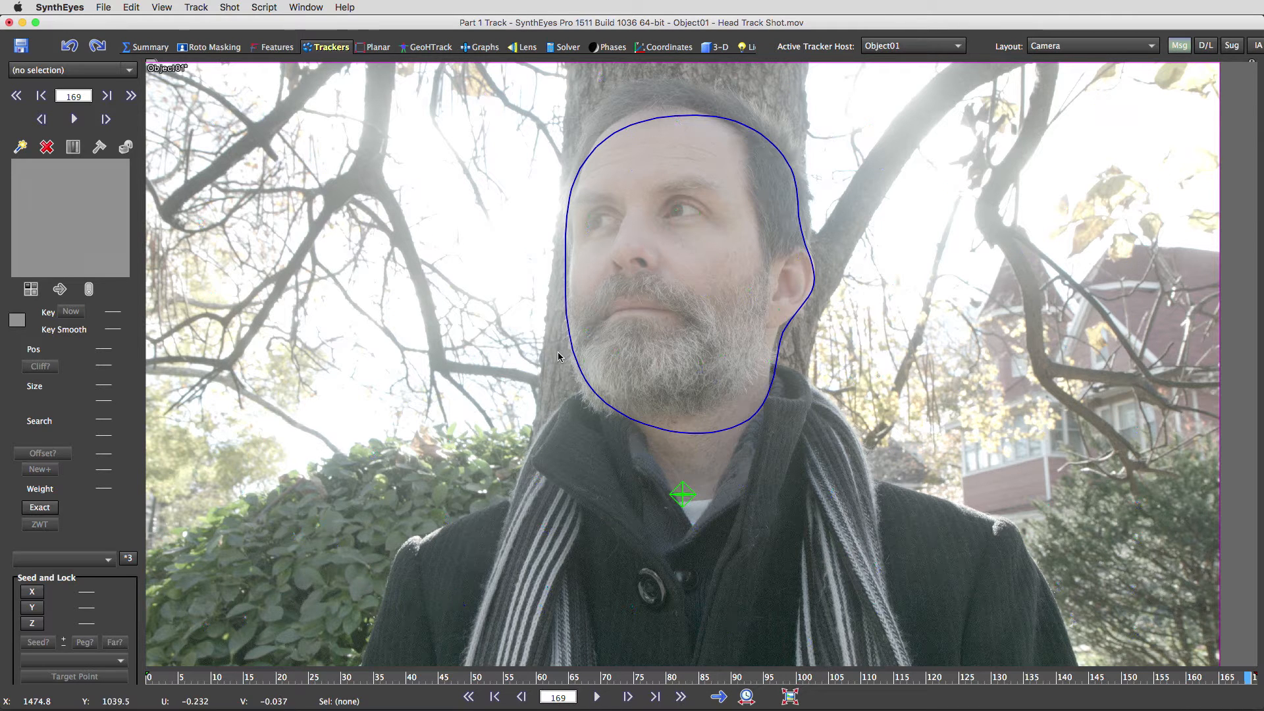
left_click(214, 48)
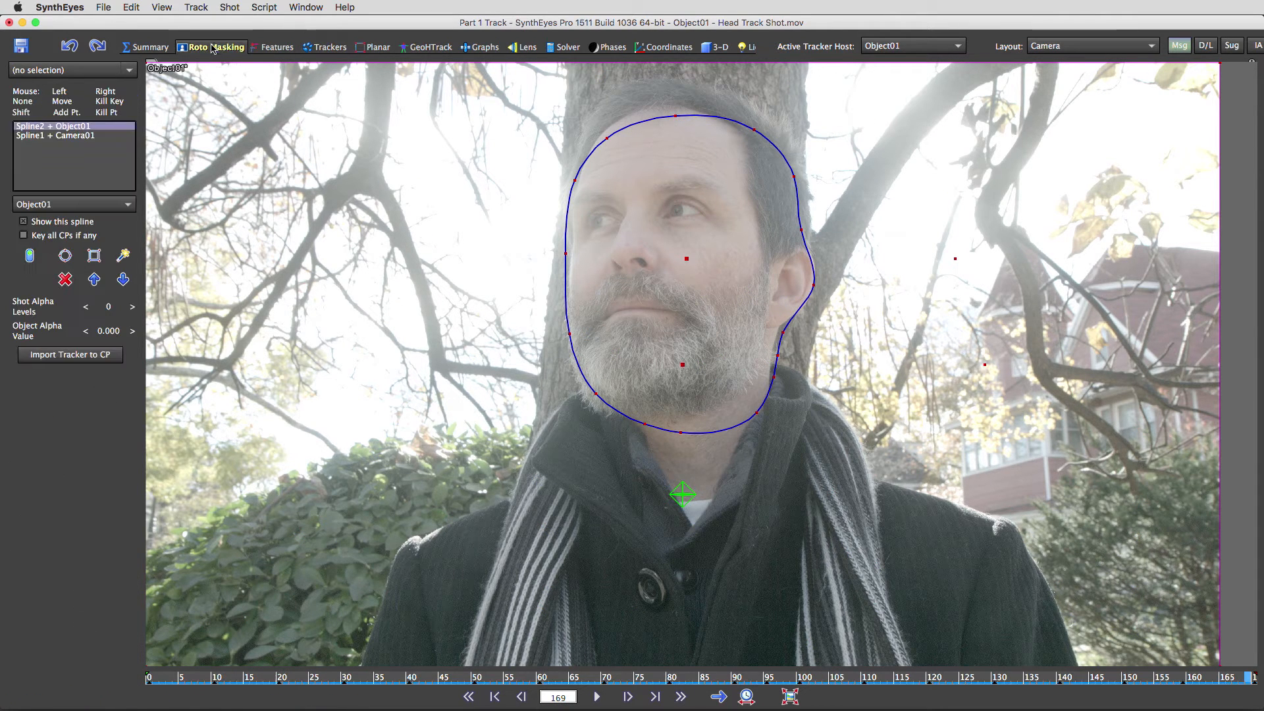
left_click(65, 137)
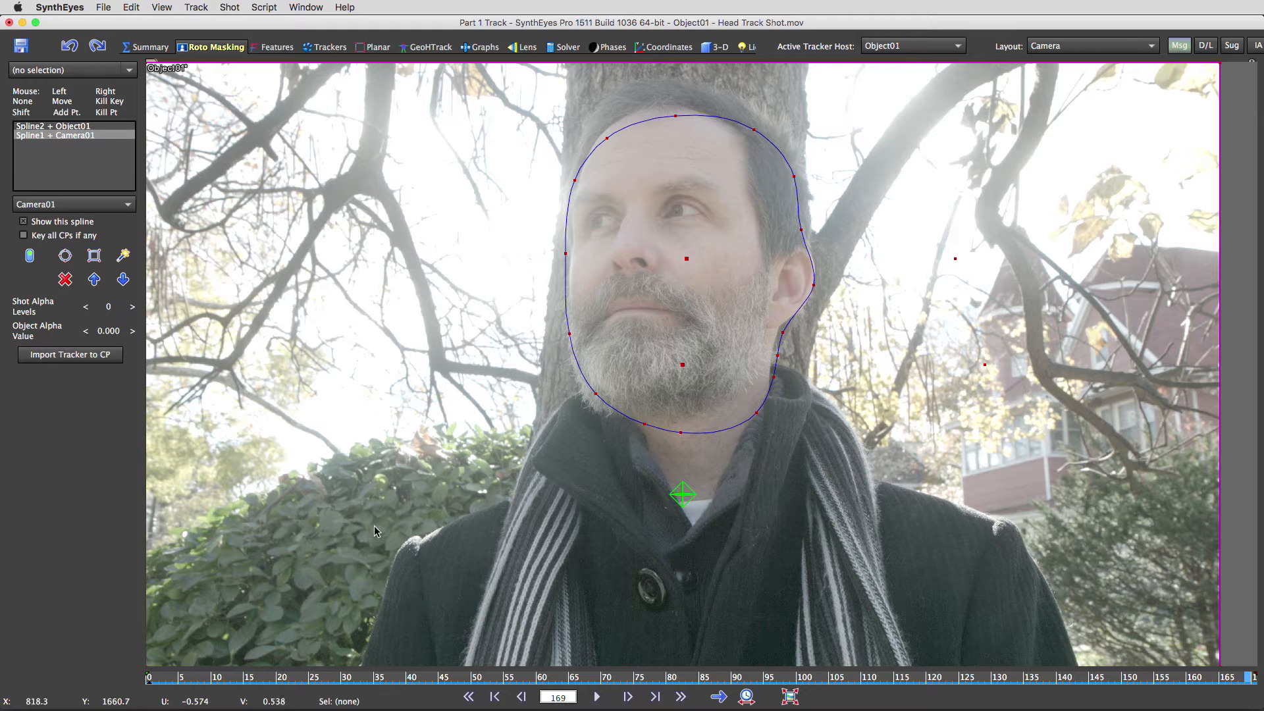
- Create Spline3, a wide garbage outline enclosing the man's head and shoulders
left_click(122, 256)
left_click(672, 341)
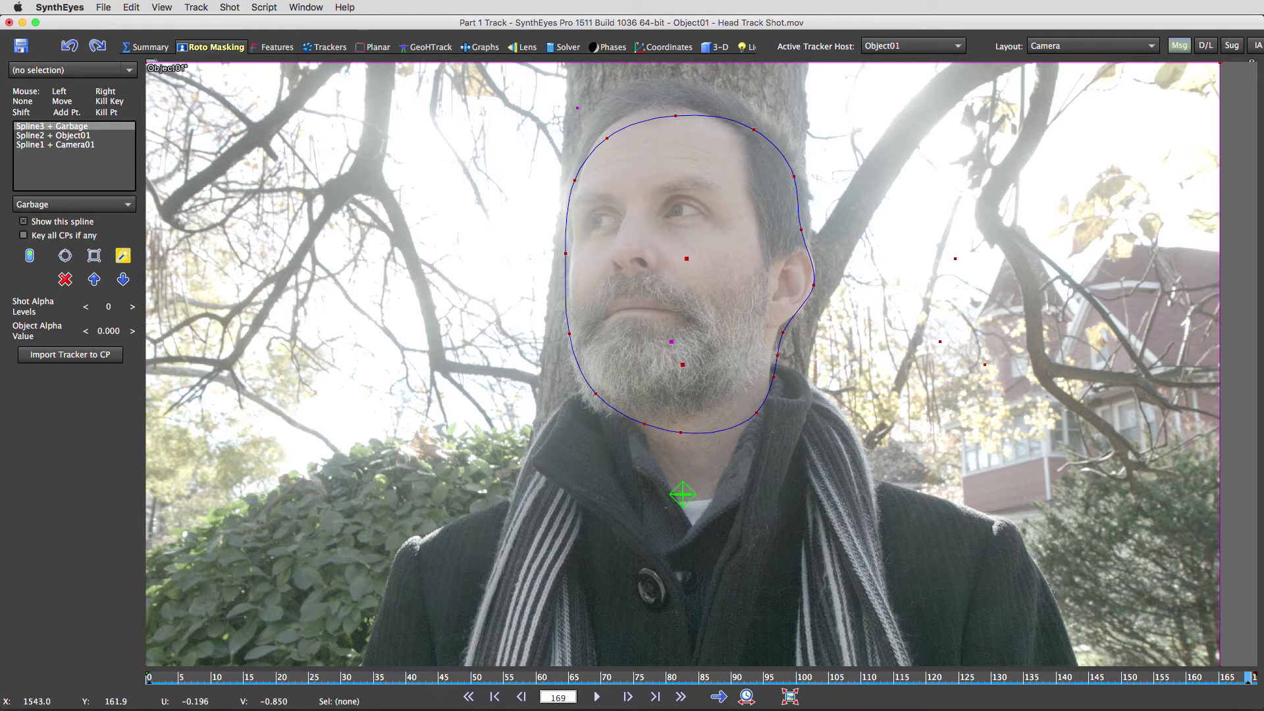
left_click(548, 110)
left_click(668, 74)
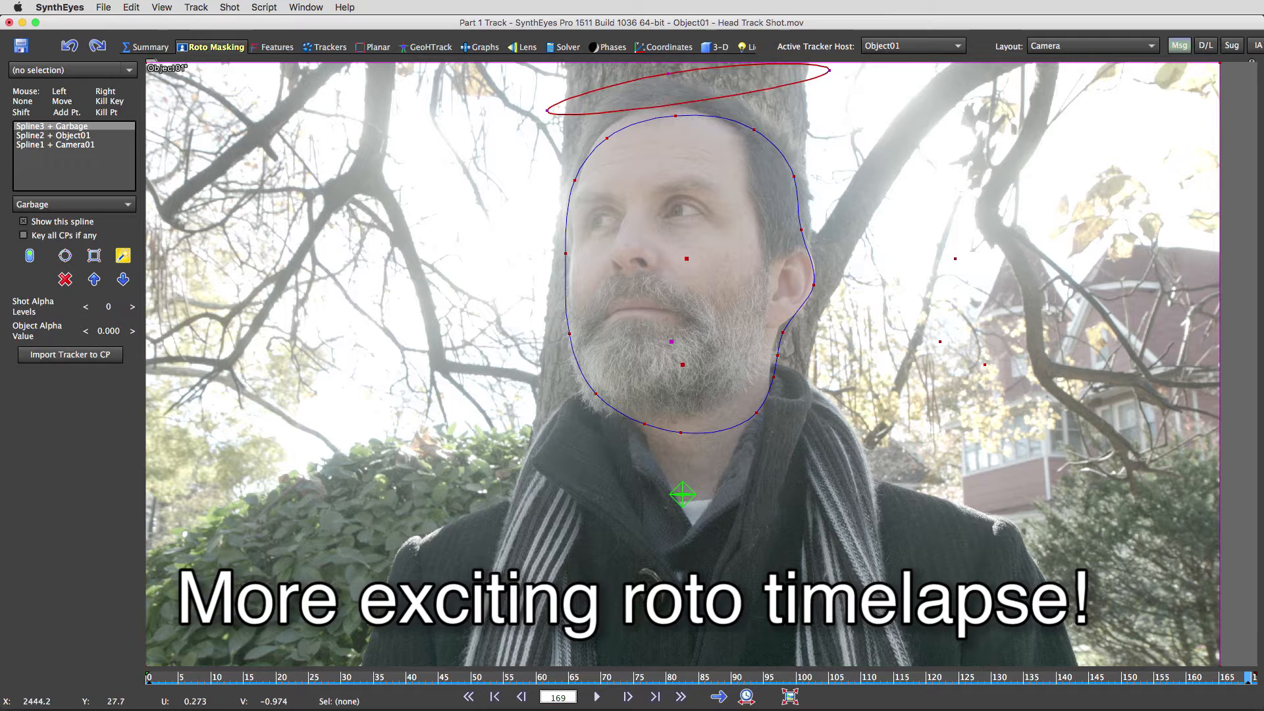
left_click(821, 114)
left_click(865, 348)
left_click(917, 431)
left_click(1089, 512)
left_click(1144, 697)
left_click(204, 708)
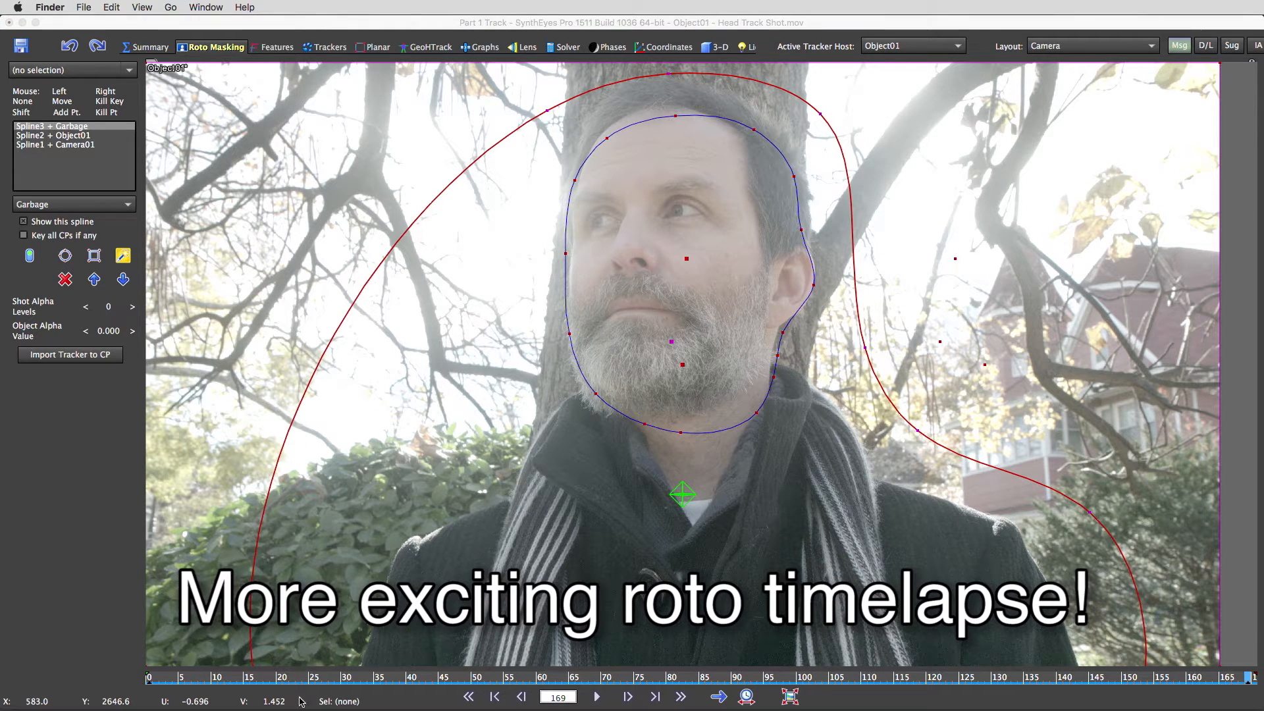
left_click(250, 645)
left_click(351, 486)
left_click(430, 426)
left_click(455, 322)
right_click(723, 345)
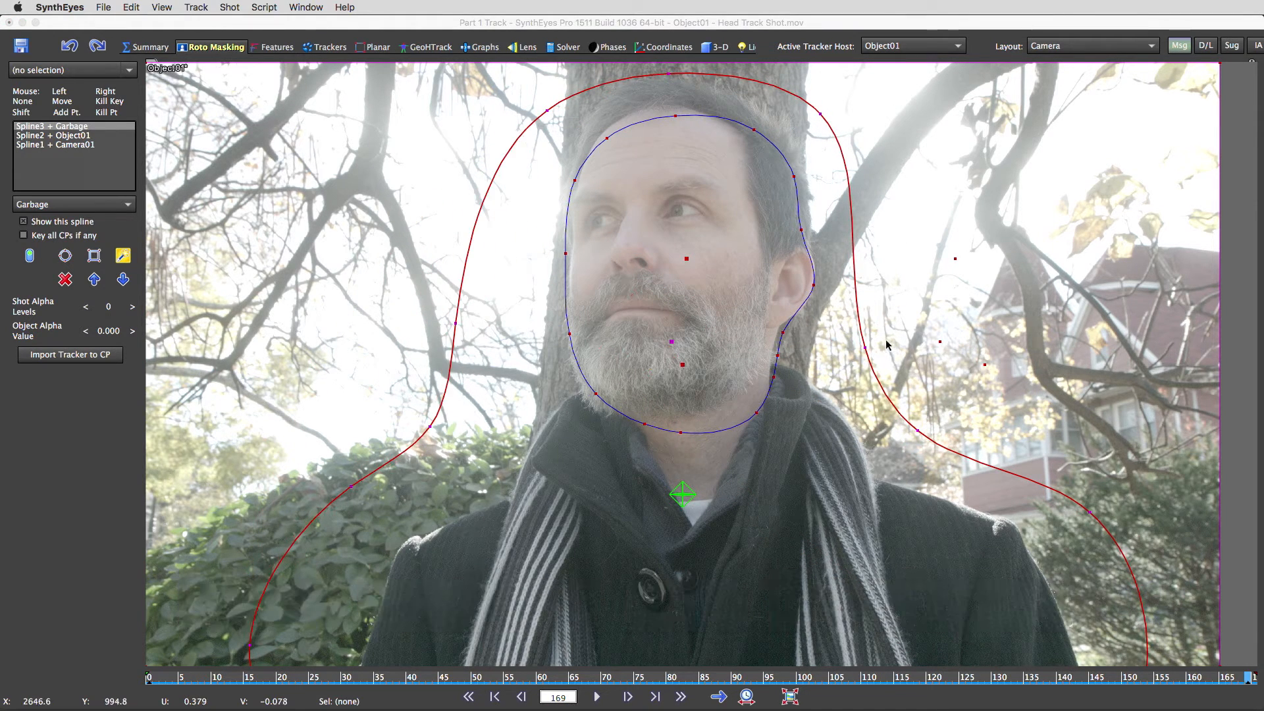
- Widen Spline3's right side and move it below Spline2 in the spline list
left_click_drag(866, 347, 878, 340)
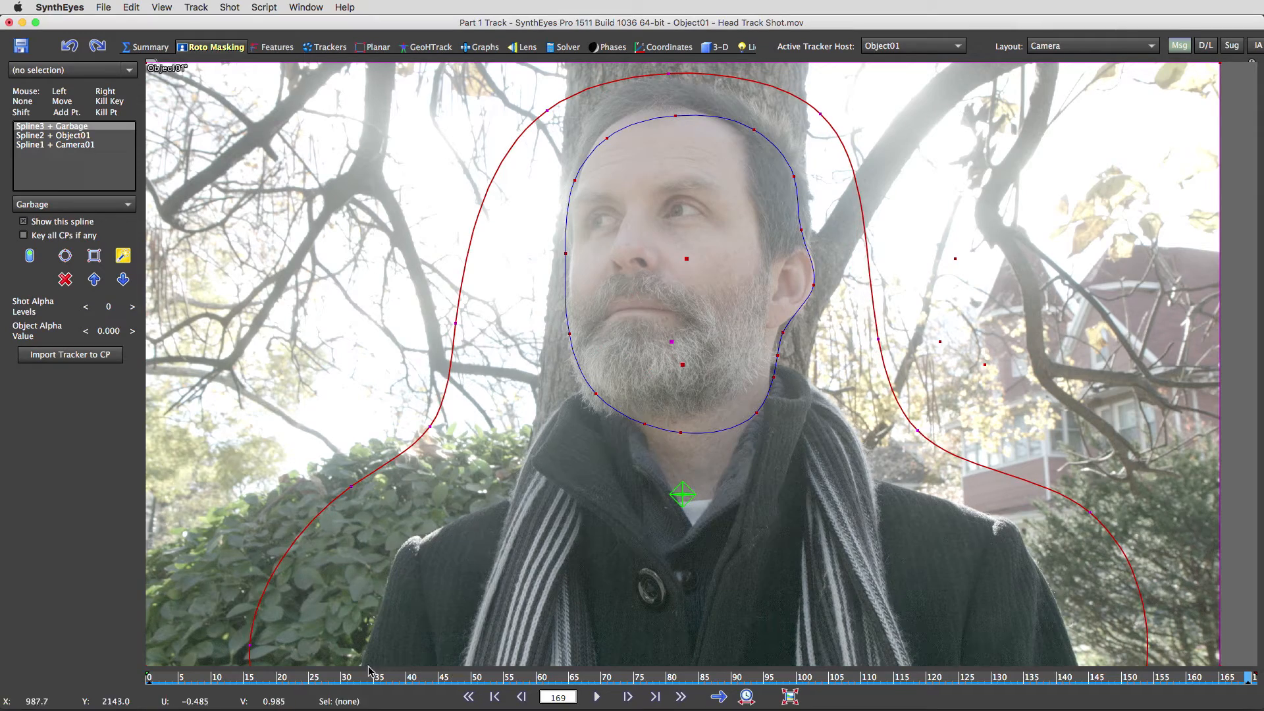
left_click(146, 678)
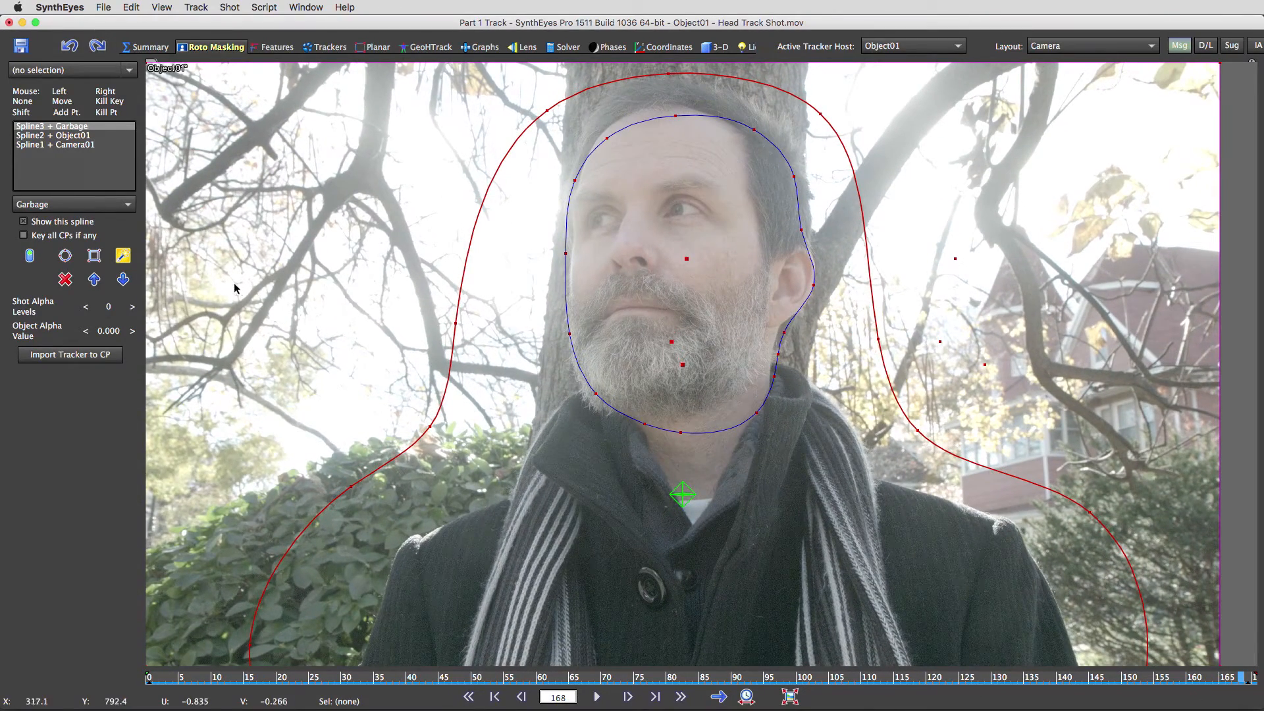
mouse_move(63, 126)
left_mouse_down()
mouse_move(58, 143)
mouse_move(59, 127)
left_mouse_up()
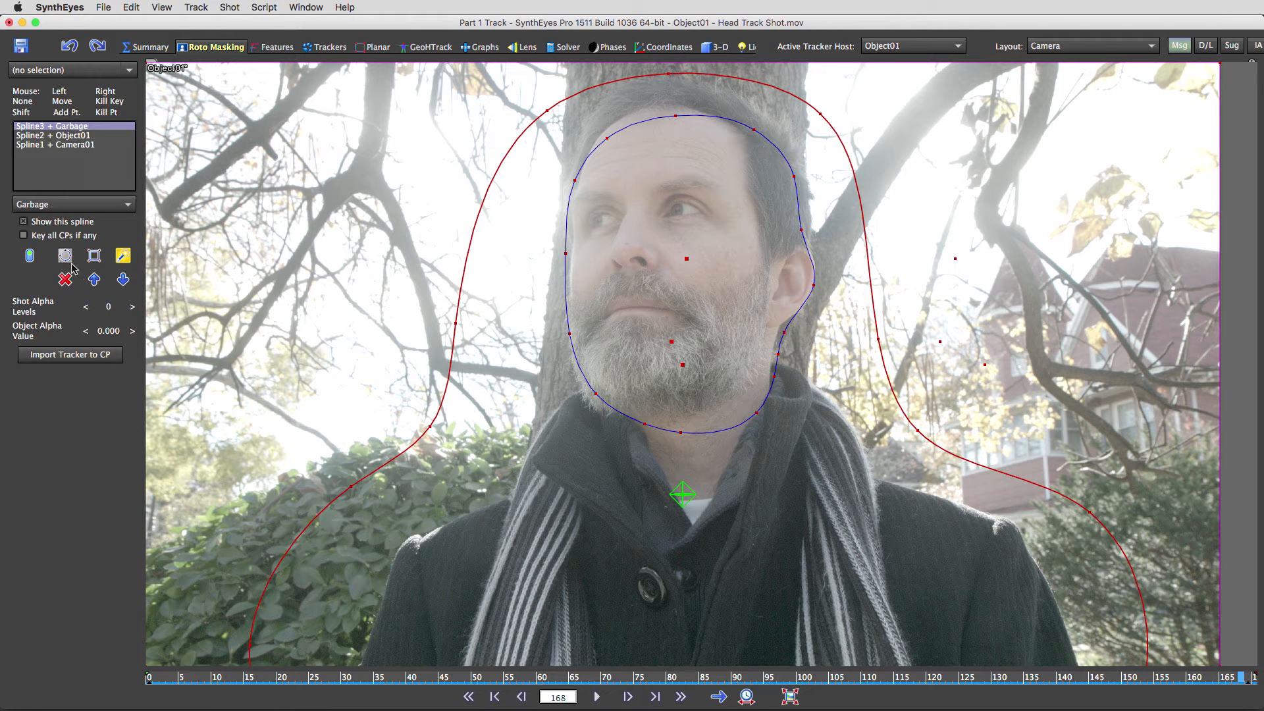
left_click(123, 279)
left_click(72, 144)
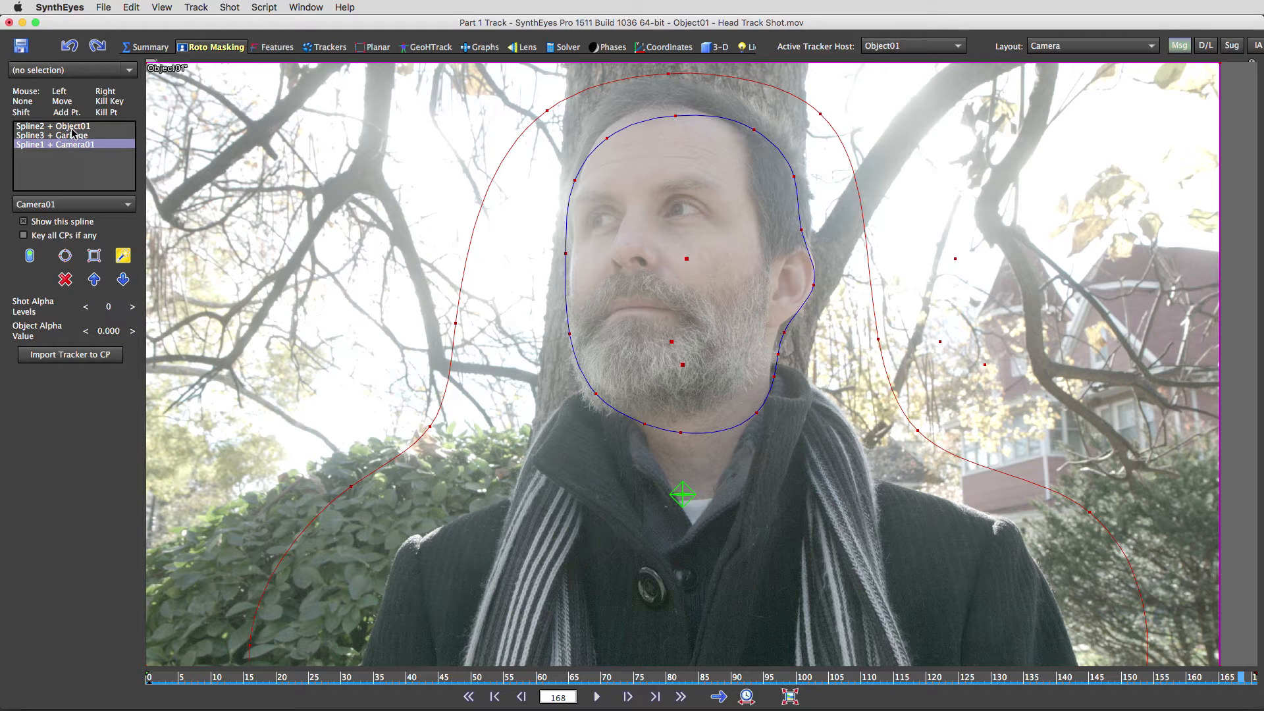
left_click(72, 126)
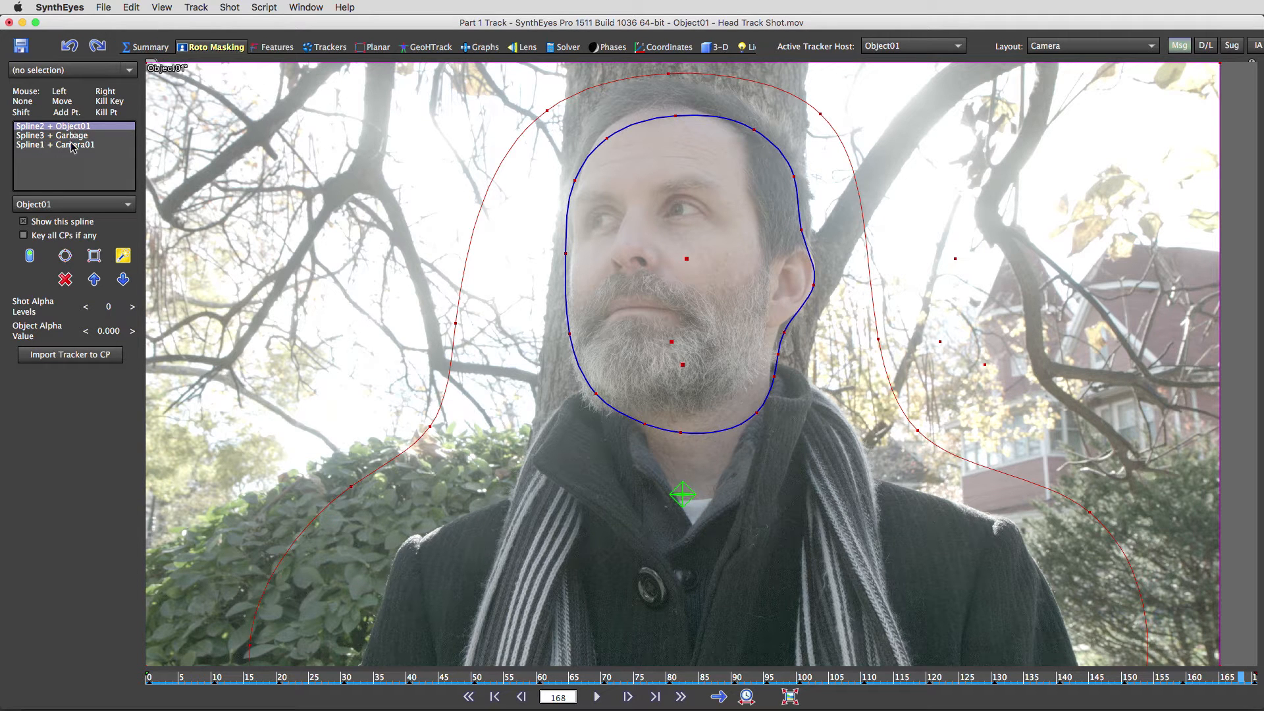
left_click(73, 136)
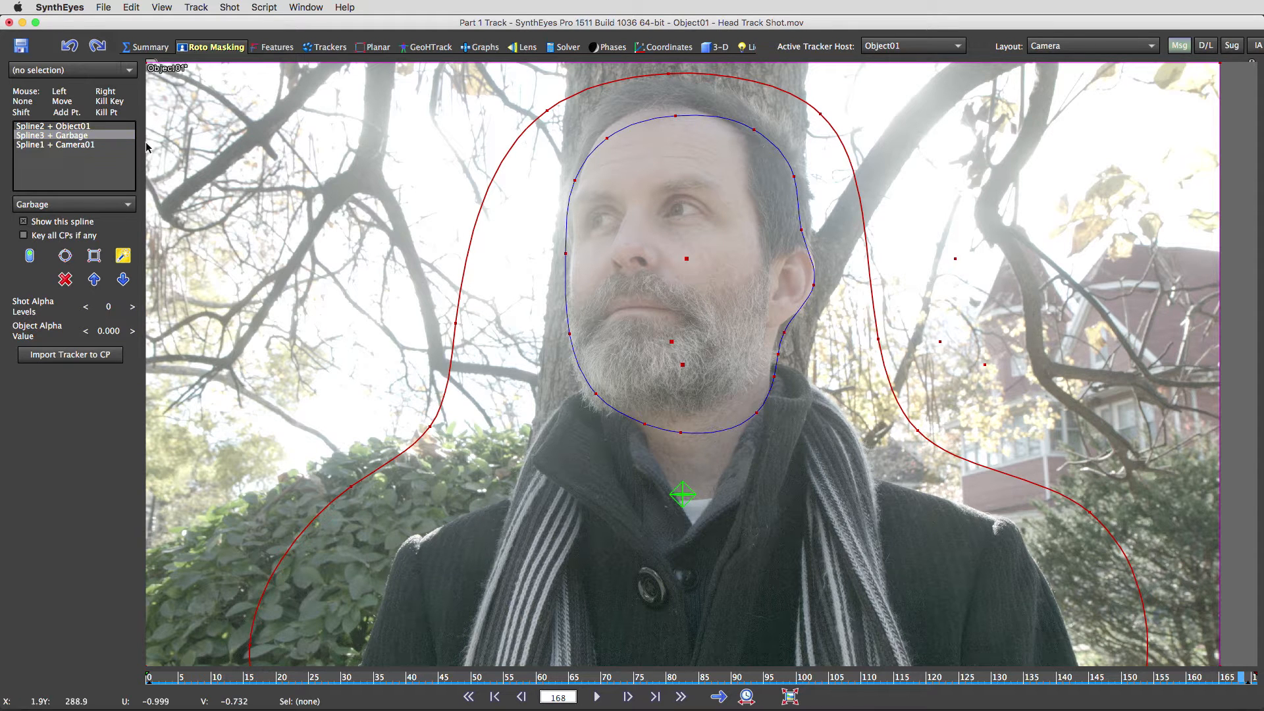
left_click(80, 146)
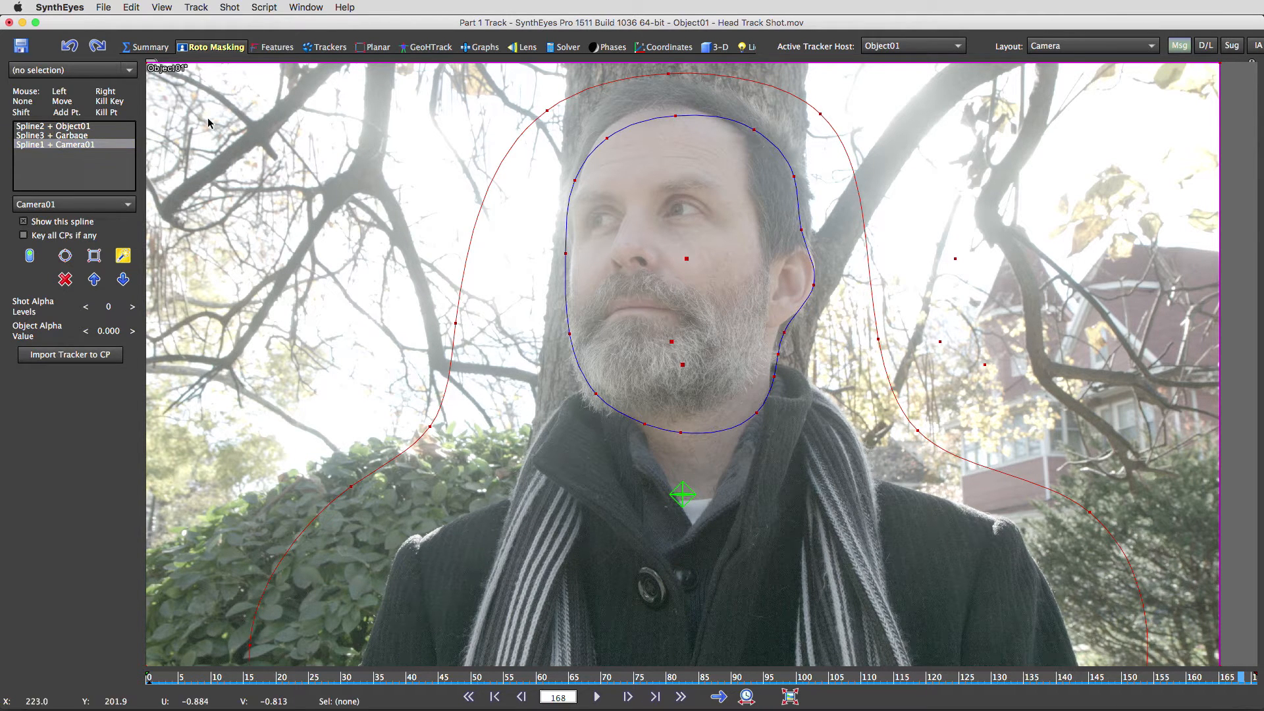
- Run Peel All on the feature blips with frames relinked, then review the green face and blue background trackers
left_click(280, 48)
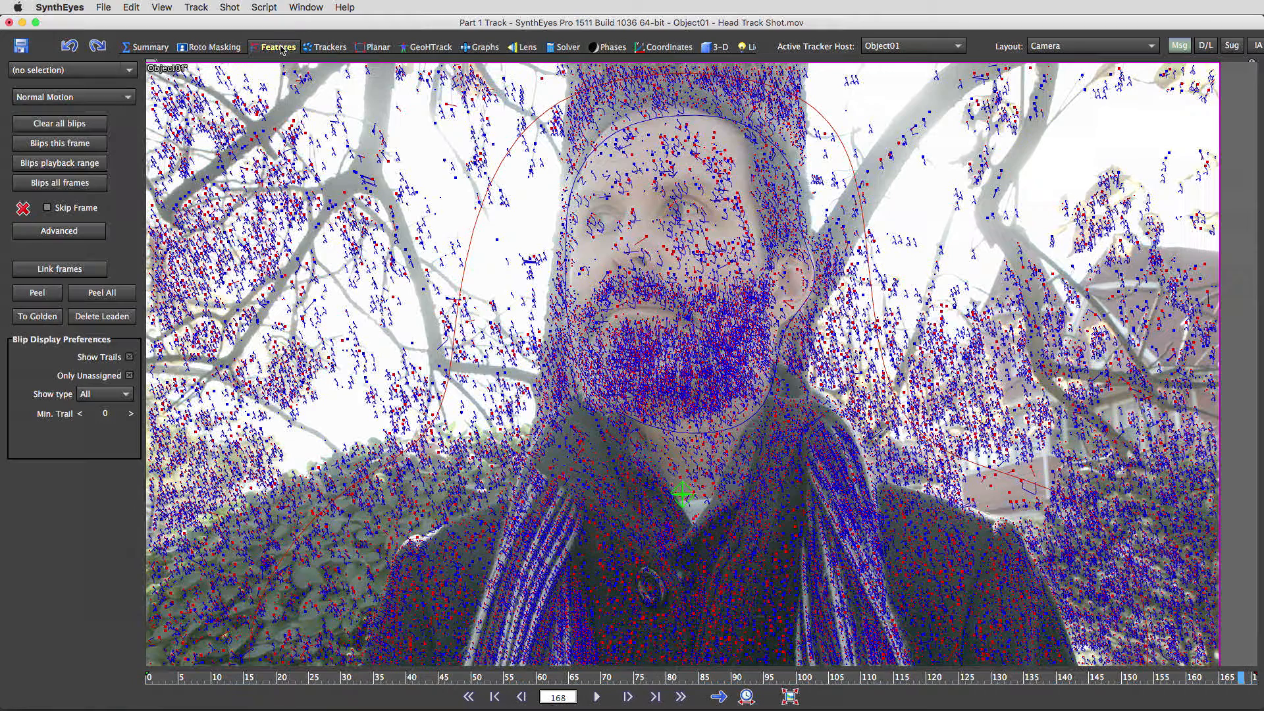
left_click(103, 293)
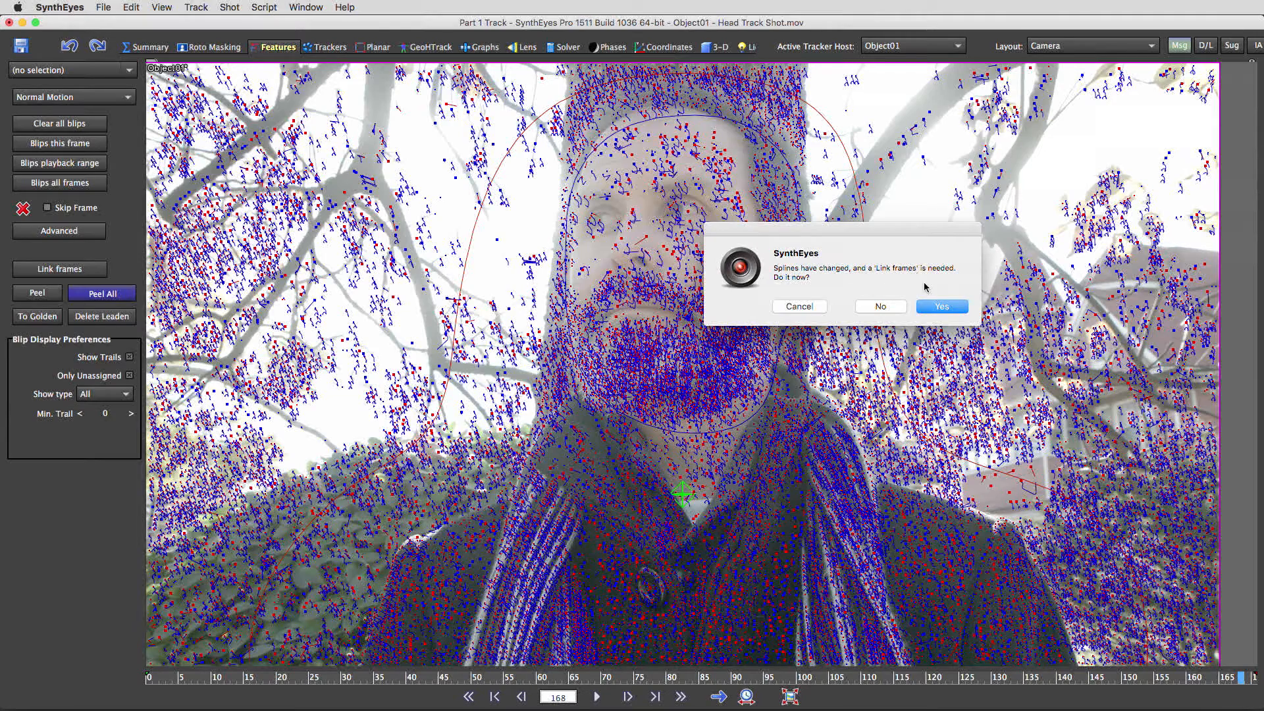
left_click(941, 307)
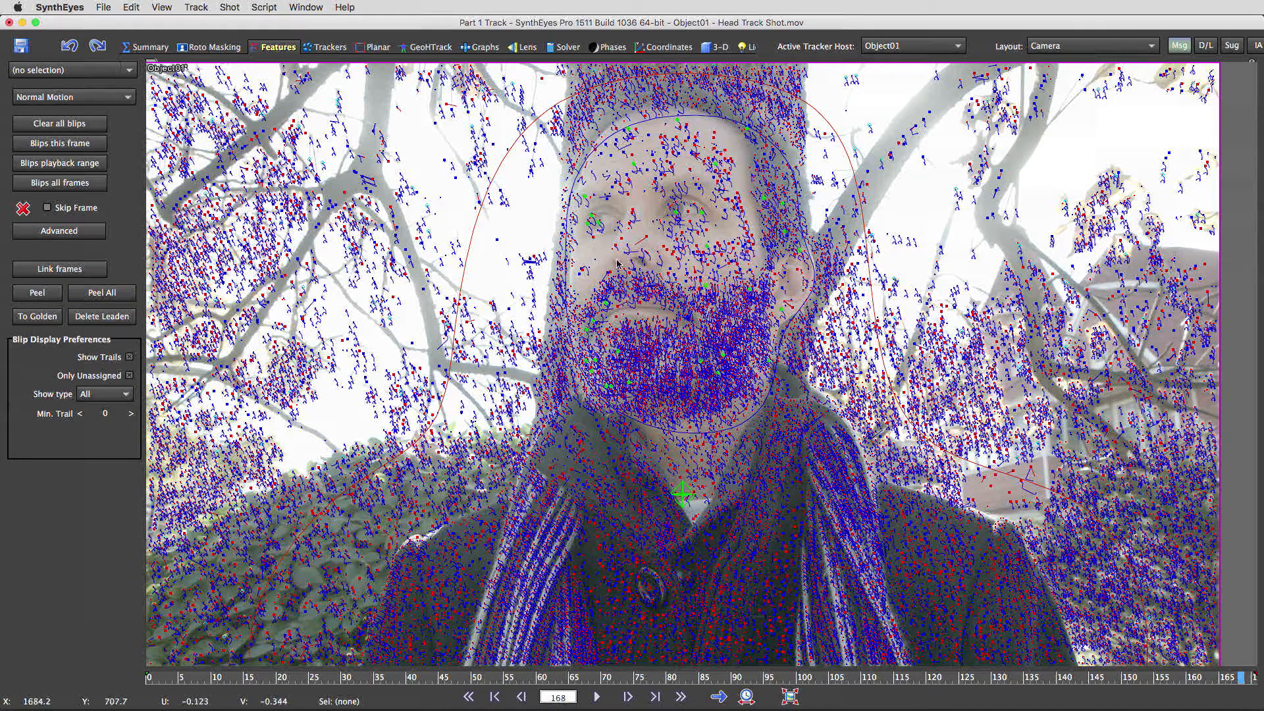
left_click(328, 46)
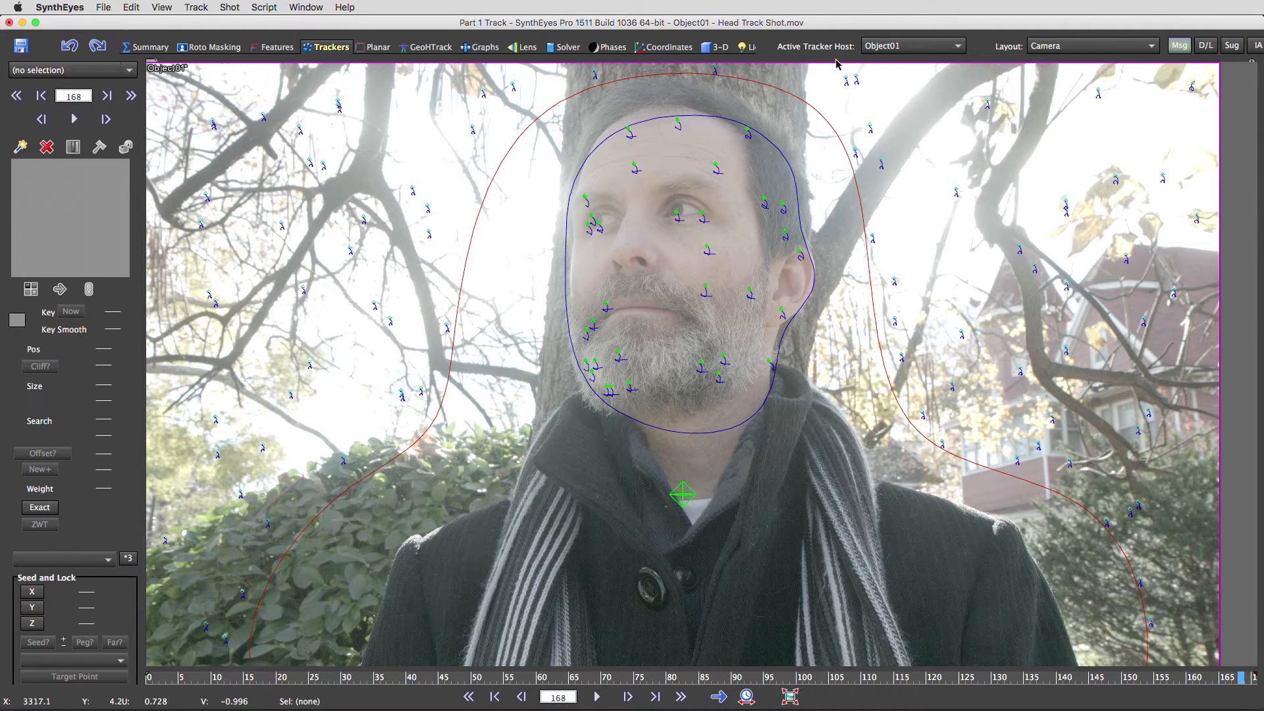
- Verify a background tracker is on Camera01 and a face tracker on Object01, scrub the shot, and open the Solver room
left_click(846, 80)
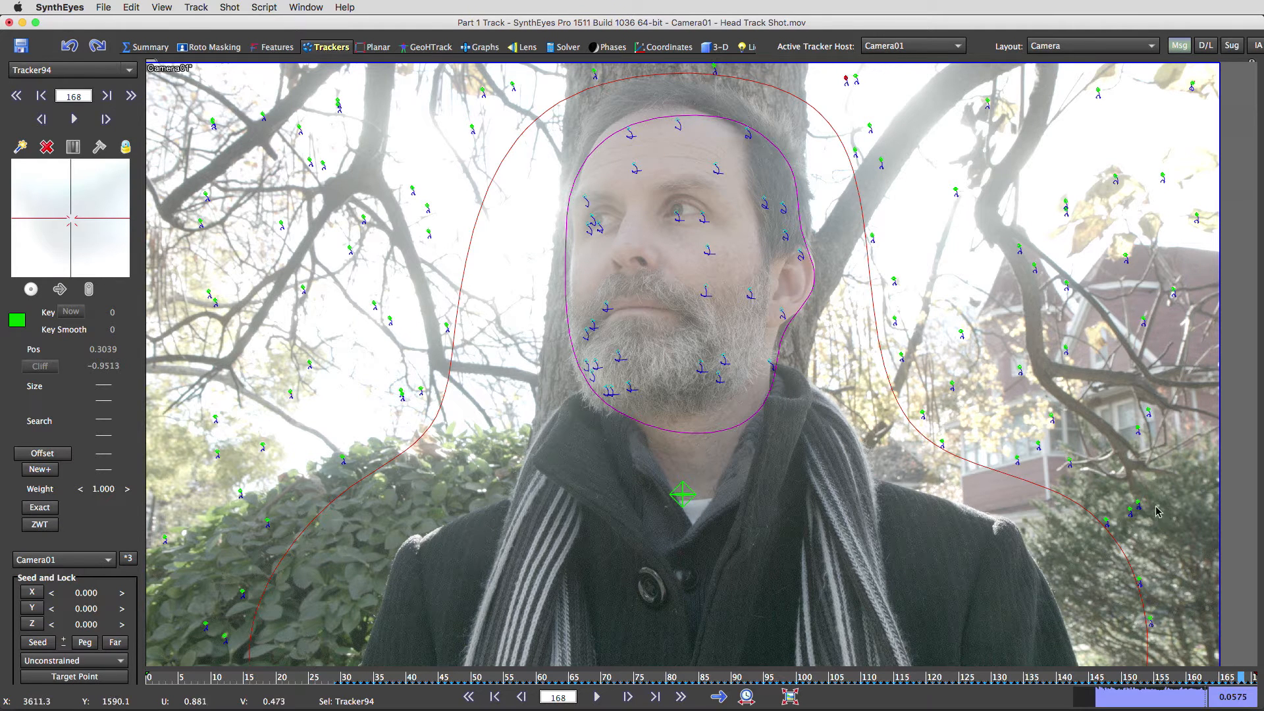
left_click(678, 212)
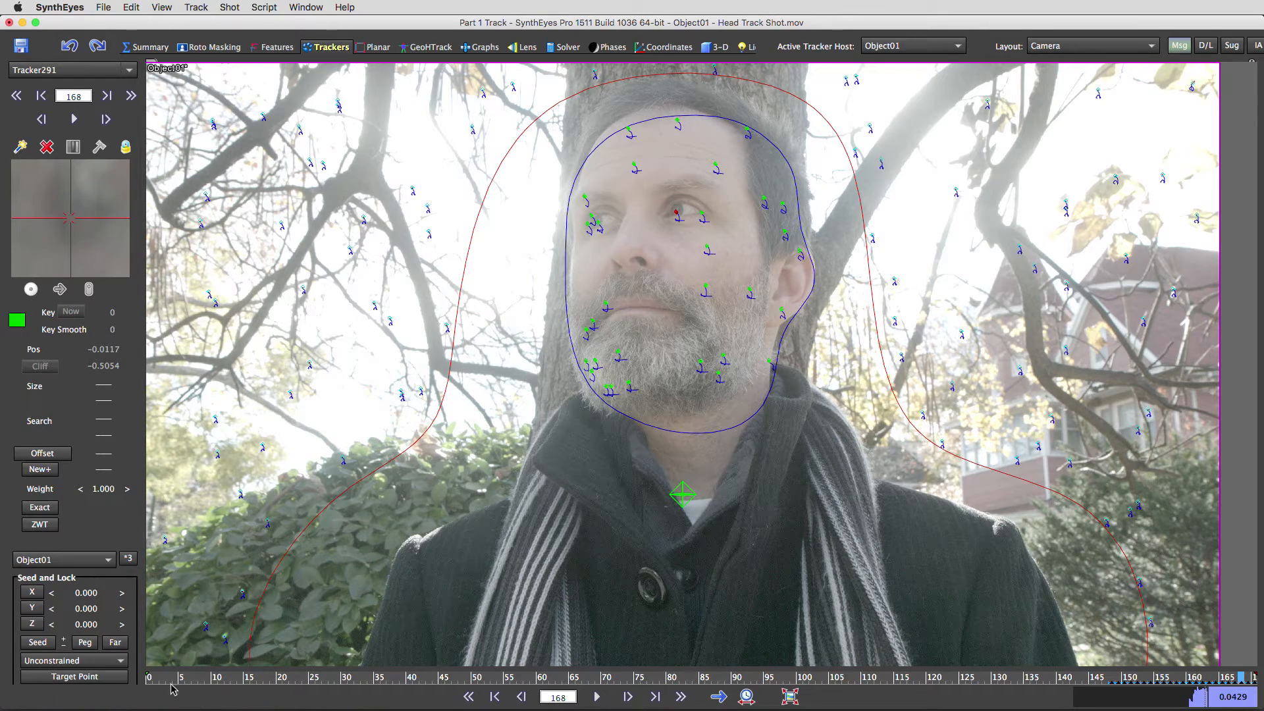
left_click_drag(153, 679, 55, 630)
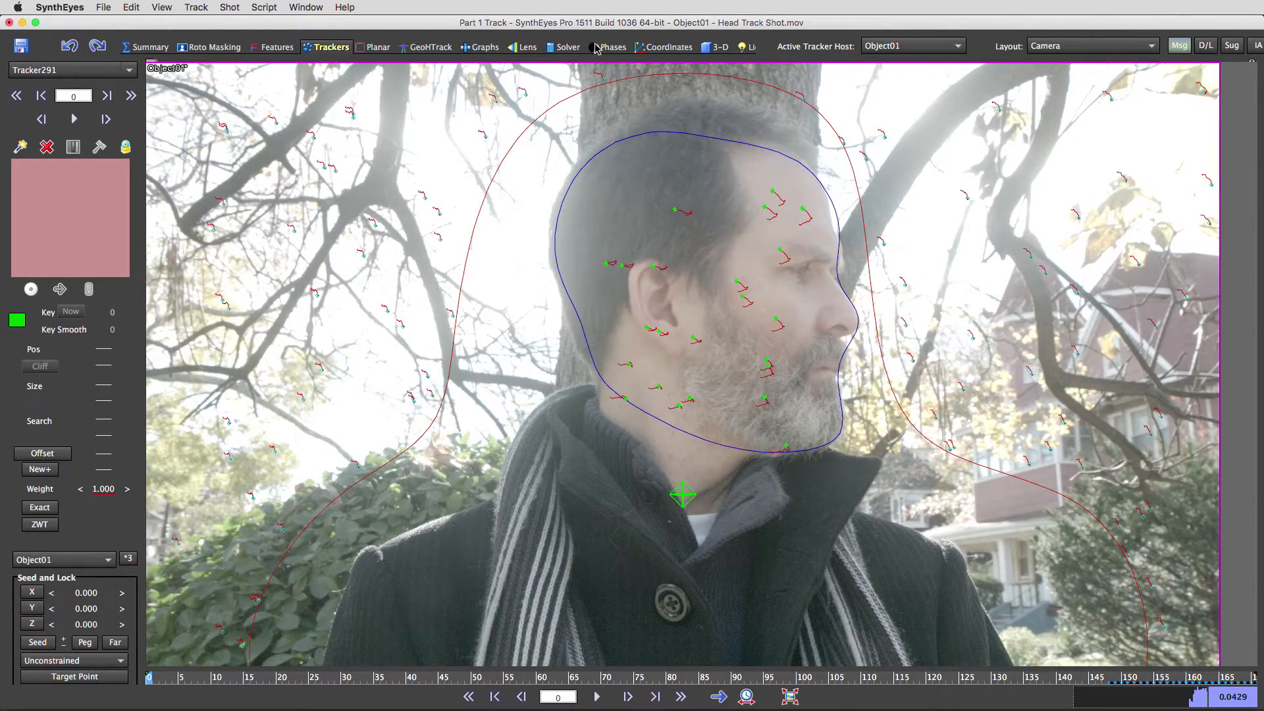
left_click(567, 47)
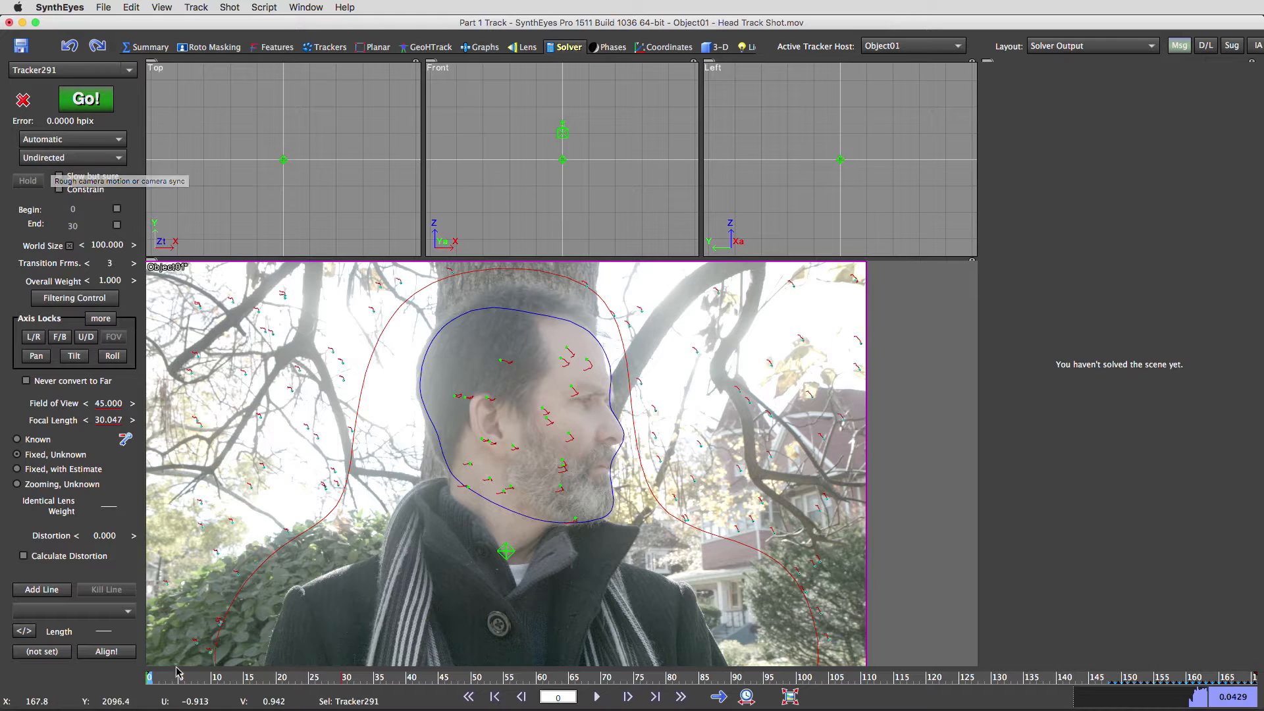
- Set Camera01 to solve as Tripod with Slow but sure enabled
left_click(902, 46)
left_click(900, 62)
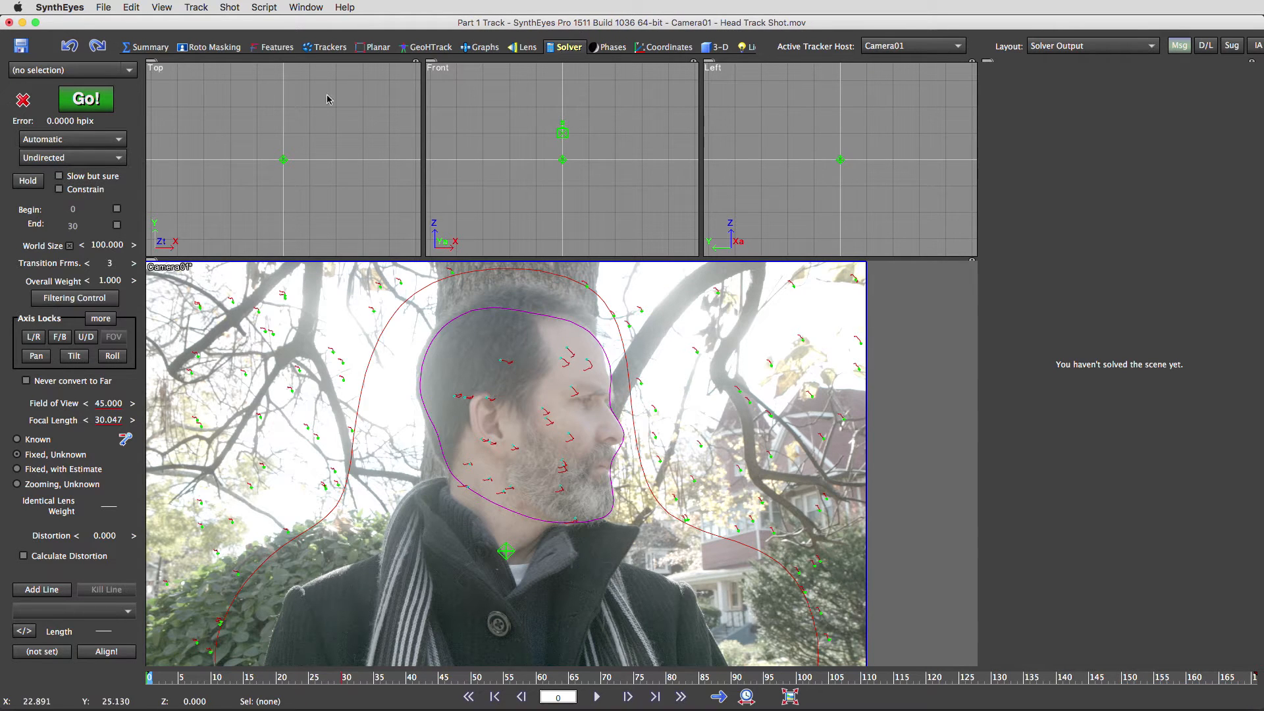
left_click(56, 139)
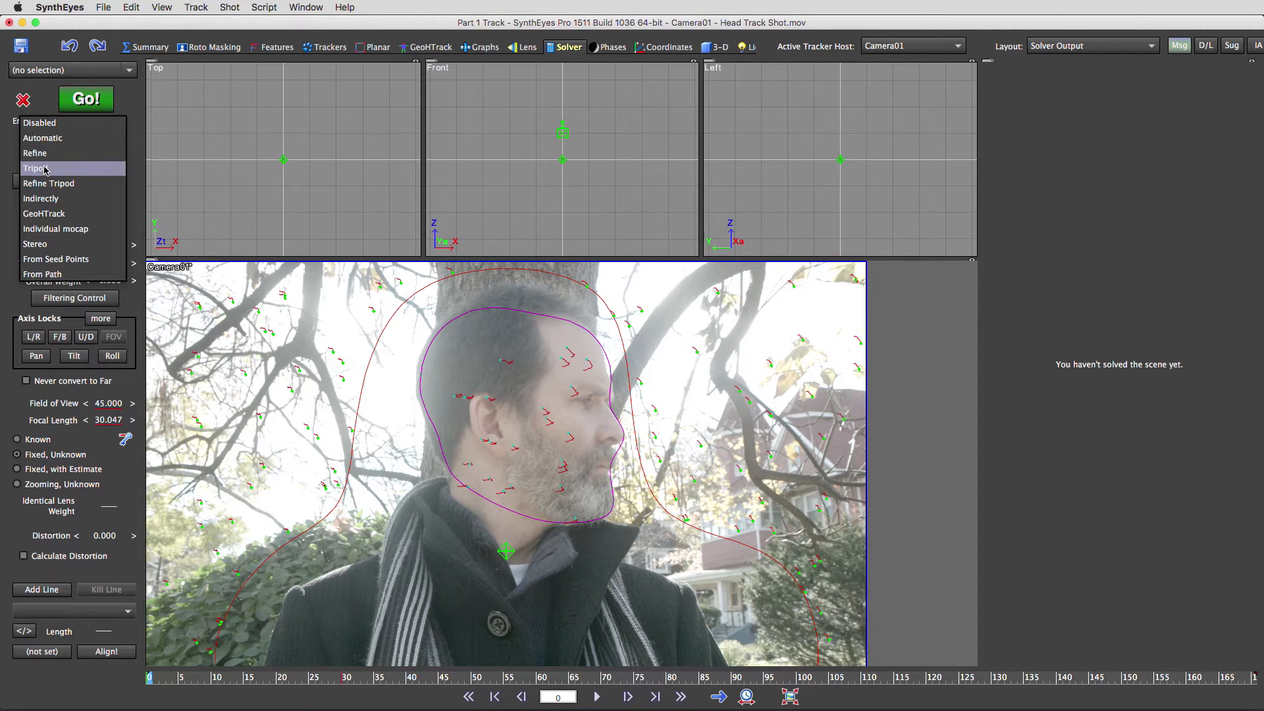
left_click(48, 172)
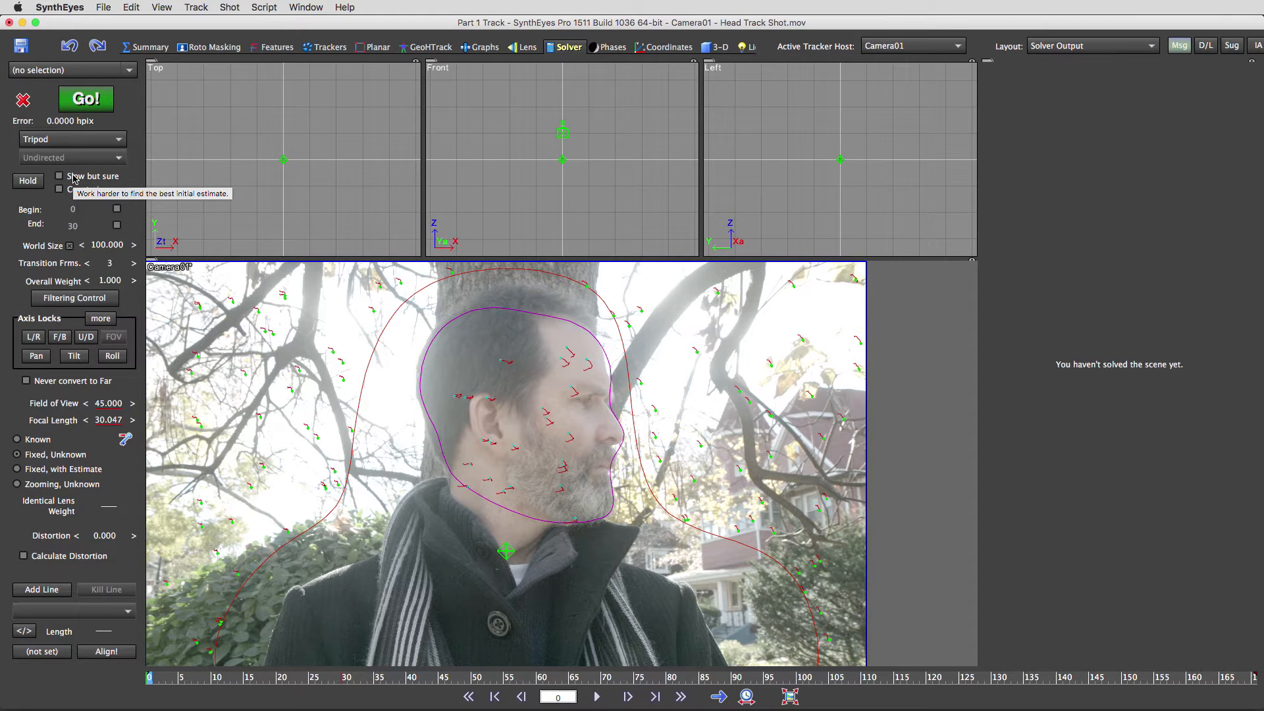
left_click(74, 178)
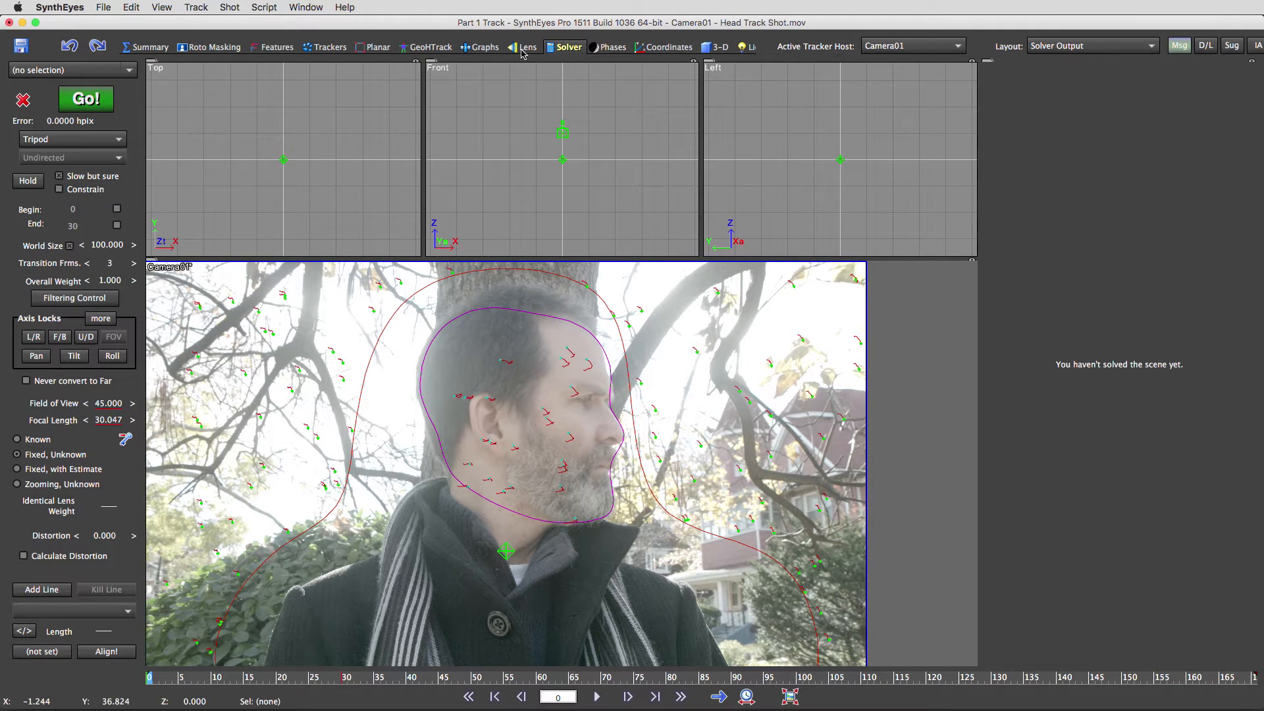
- Enable Slow but sure for Object01 and run the solve
left_click(915, 46)
left_click(886, 57)
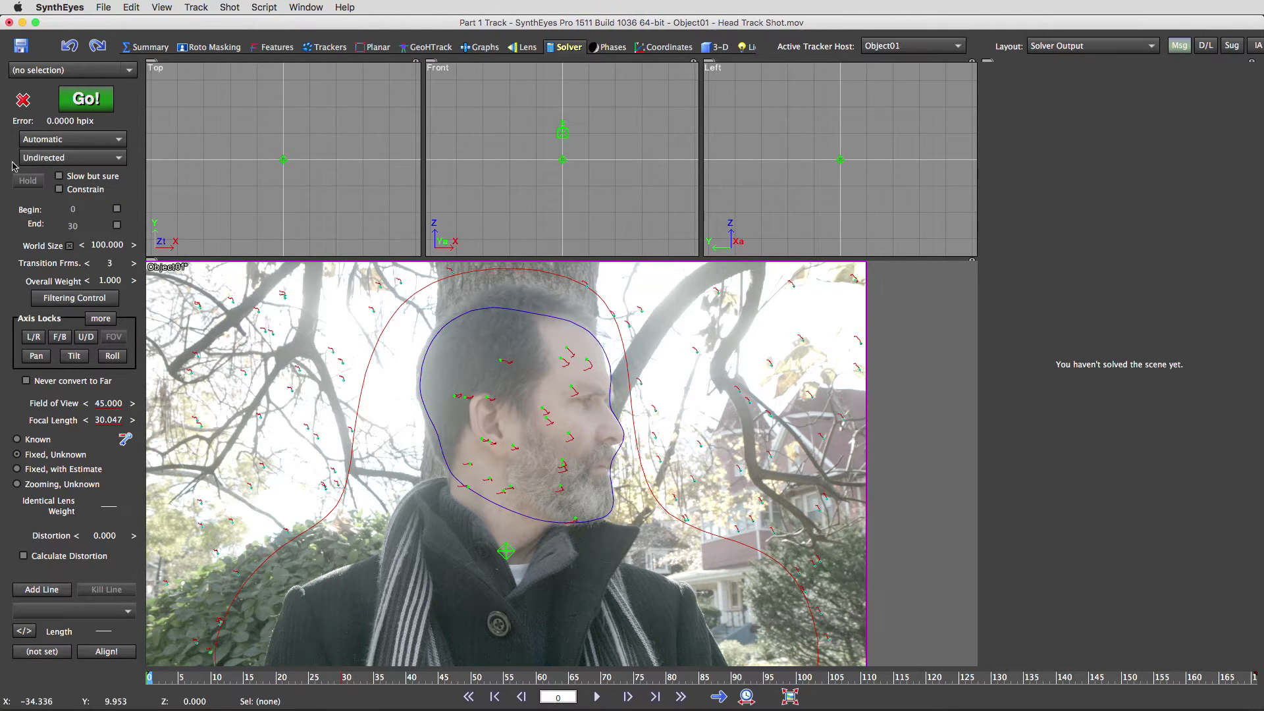
left_click(75, 174)
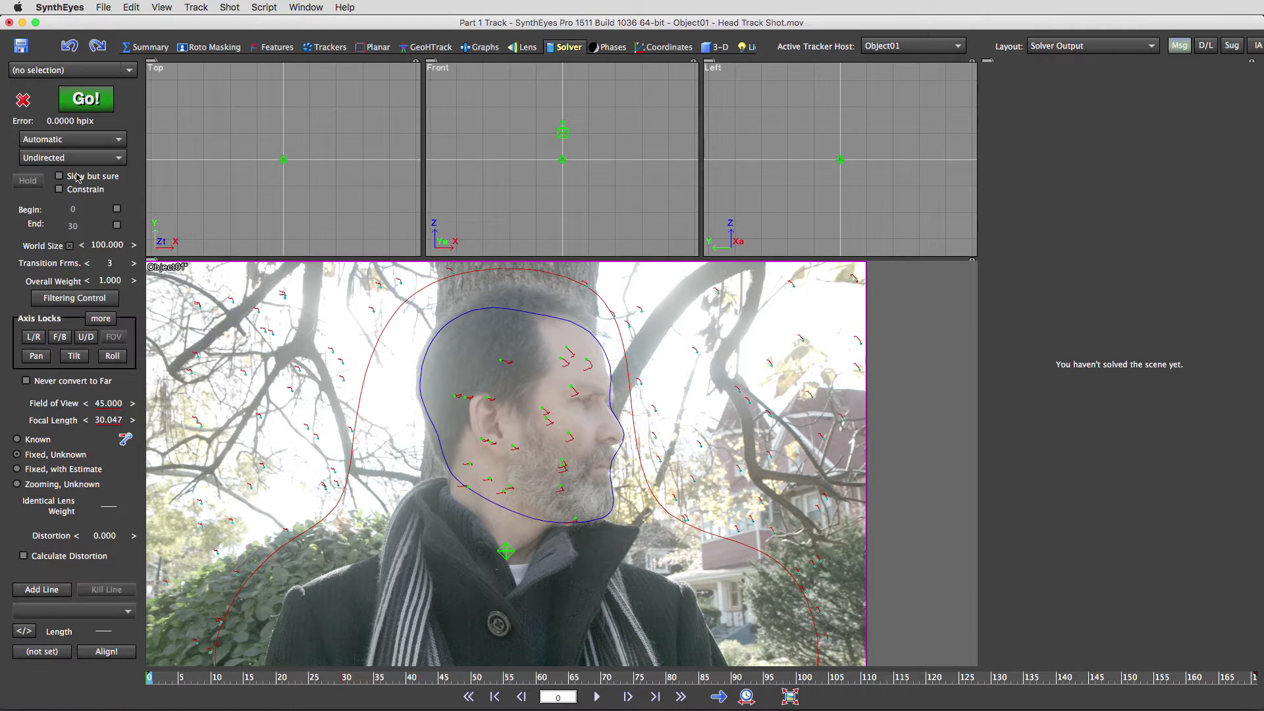
left_click(84, 99)
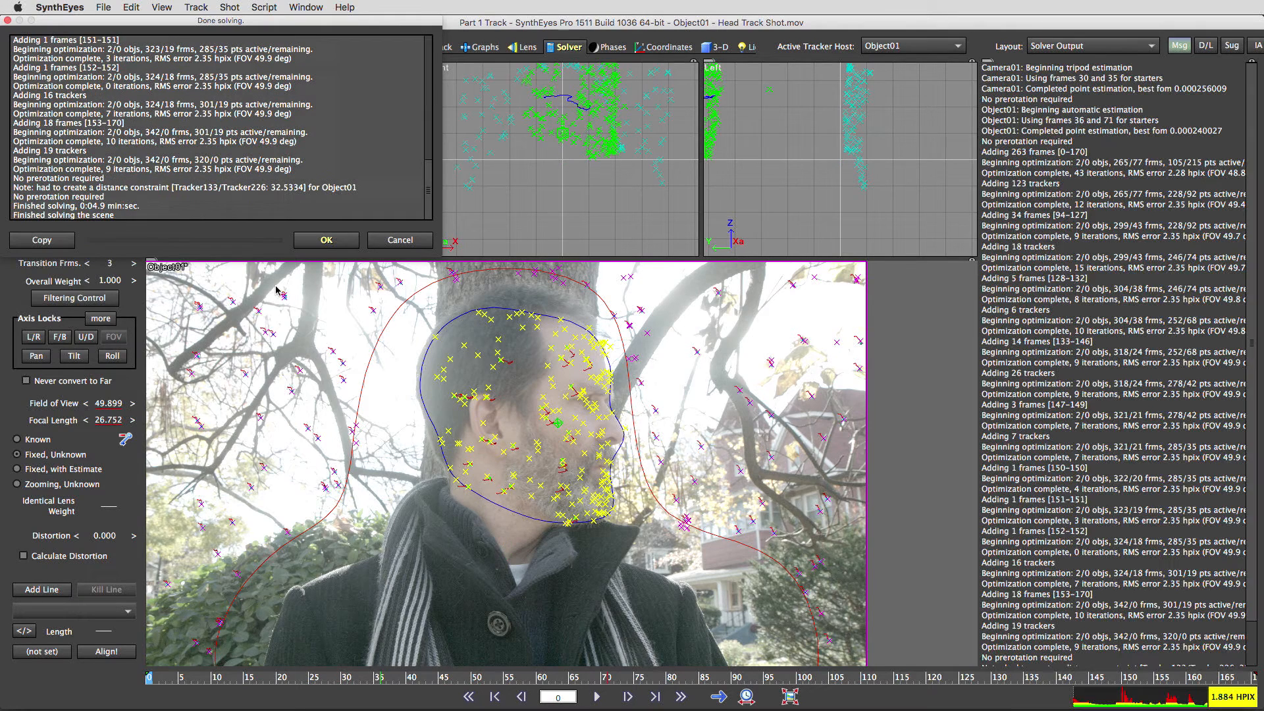
- Accept the finished solve and delete Tracker239, the stray tracker floating off the head
left_click(329, 240)
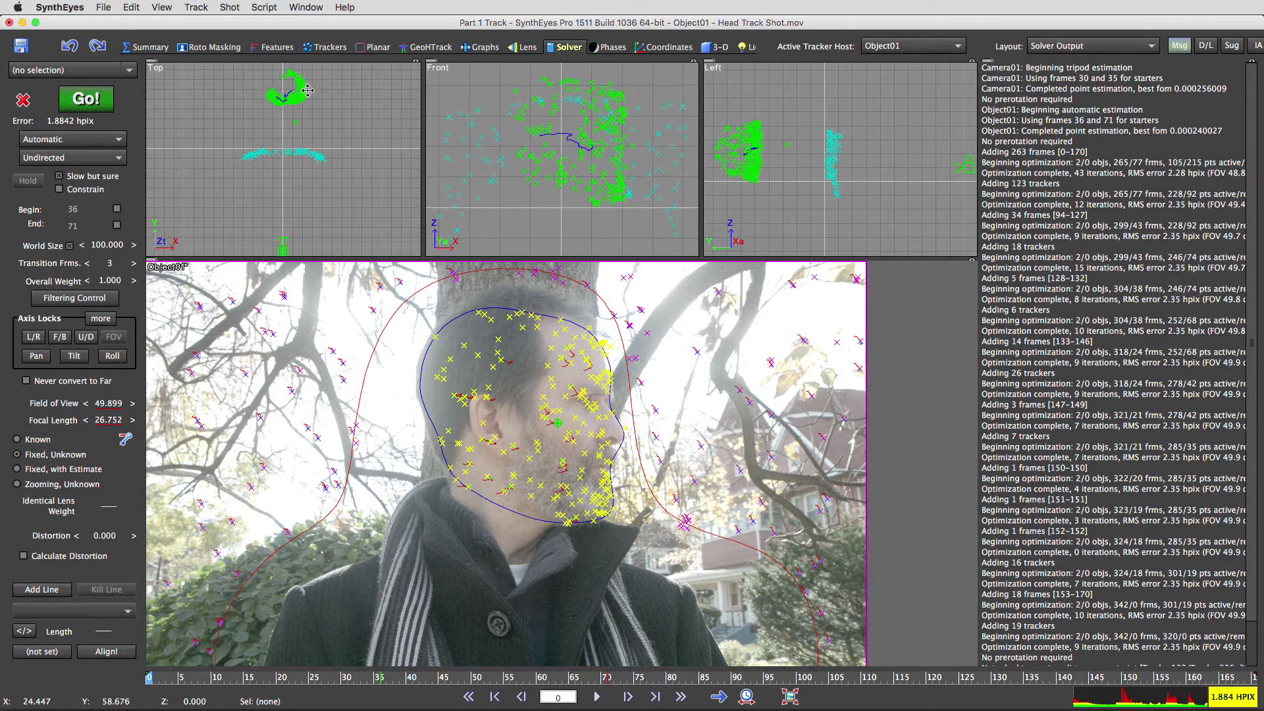
left_click_drag(179, 676, 955, 697)
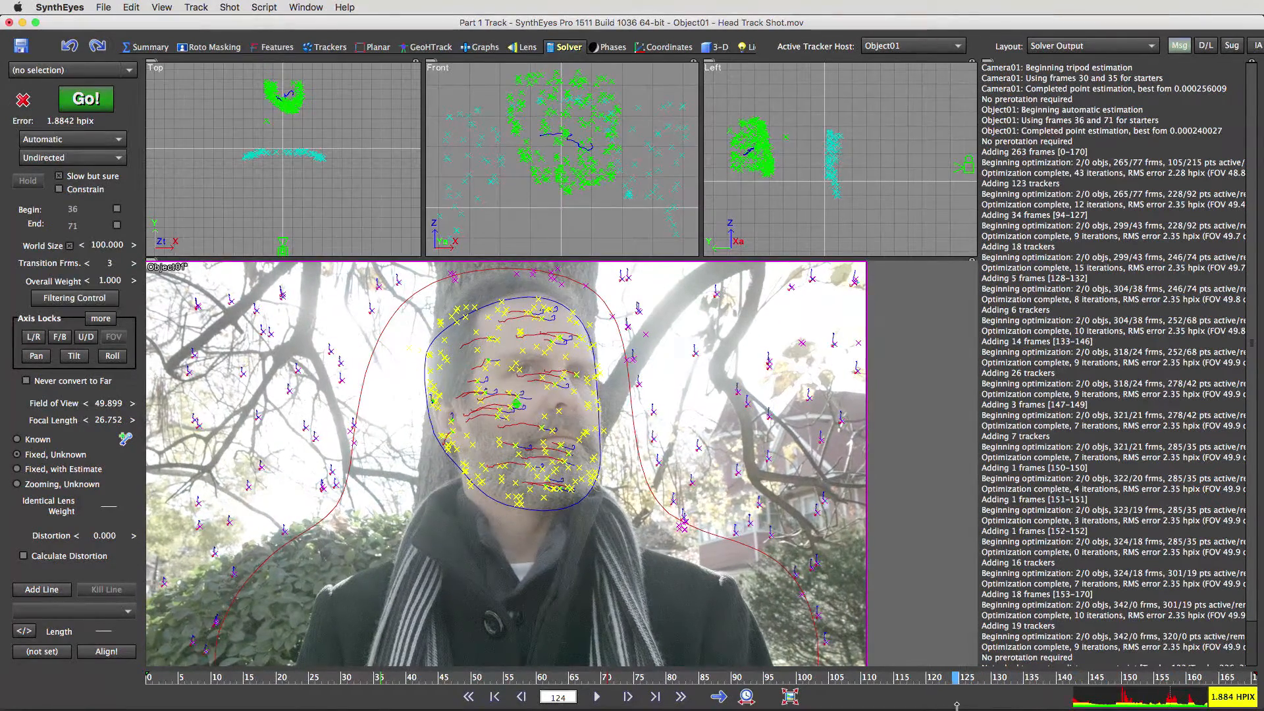
left_click(409, 347)
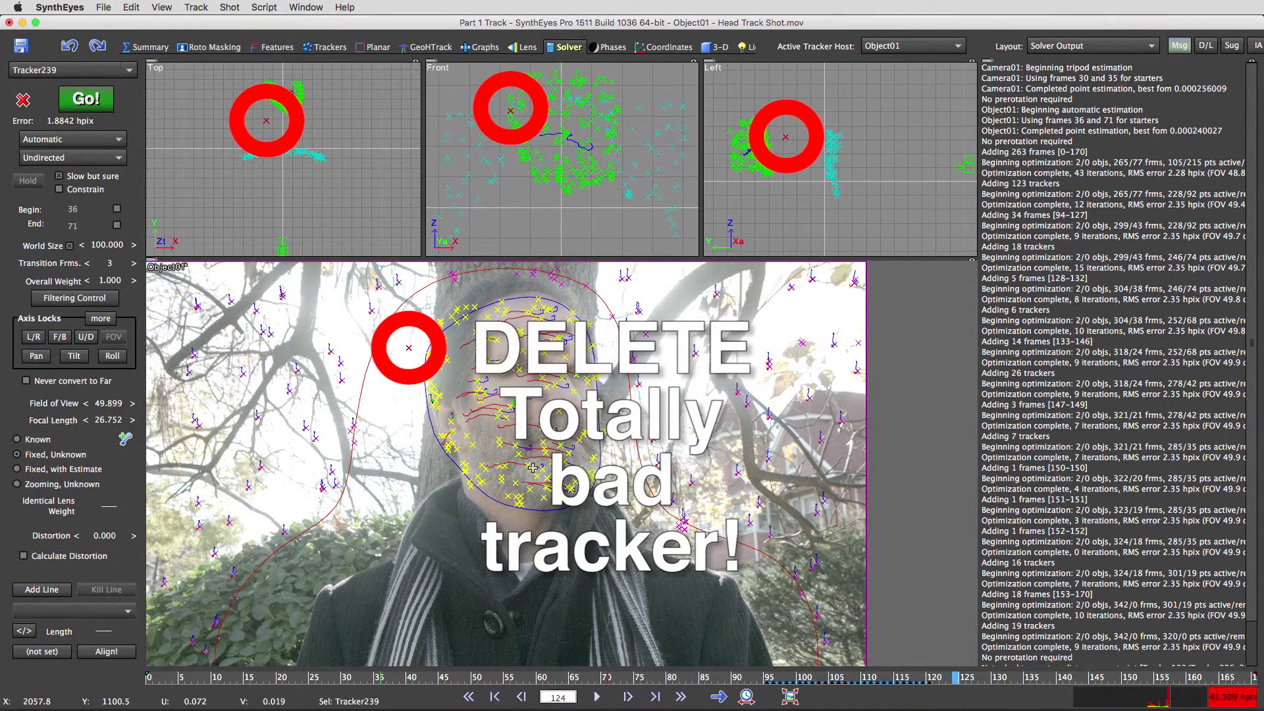
key("Delete")
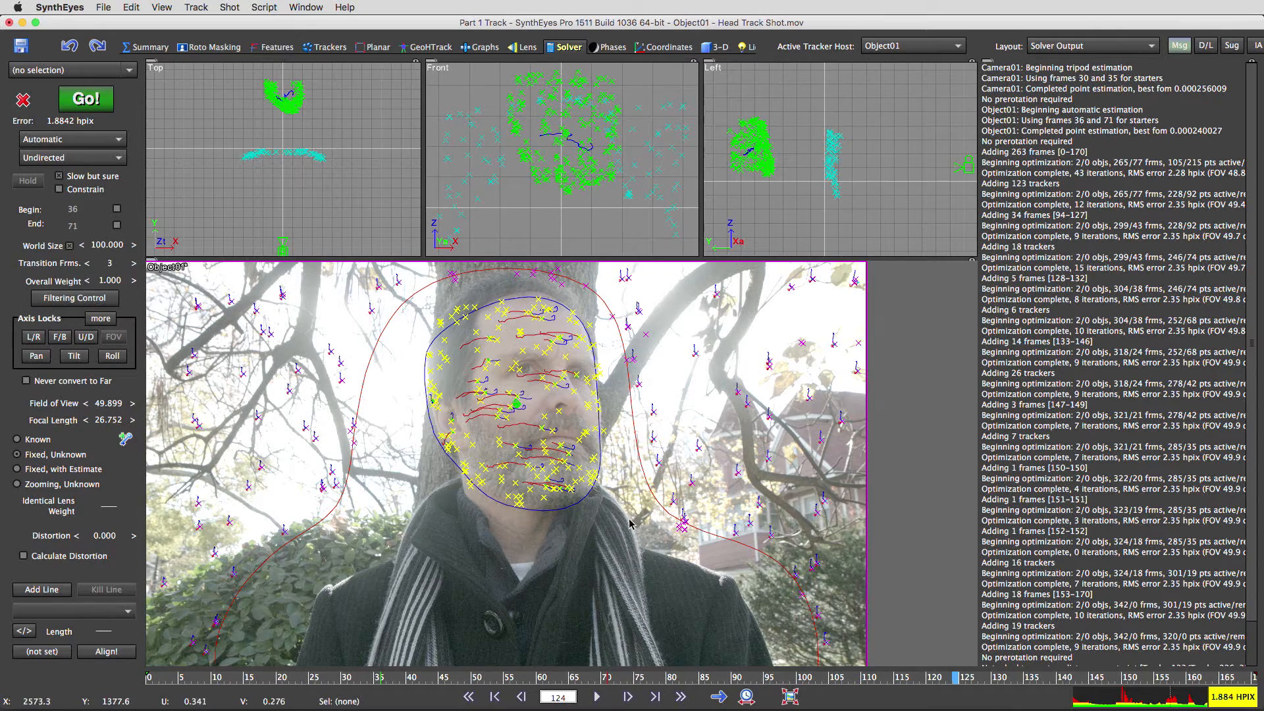
- Scrub through the whole shot to confirm the face trackers stay locked to the head
left_click_drag(961, 686, 873, 705)
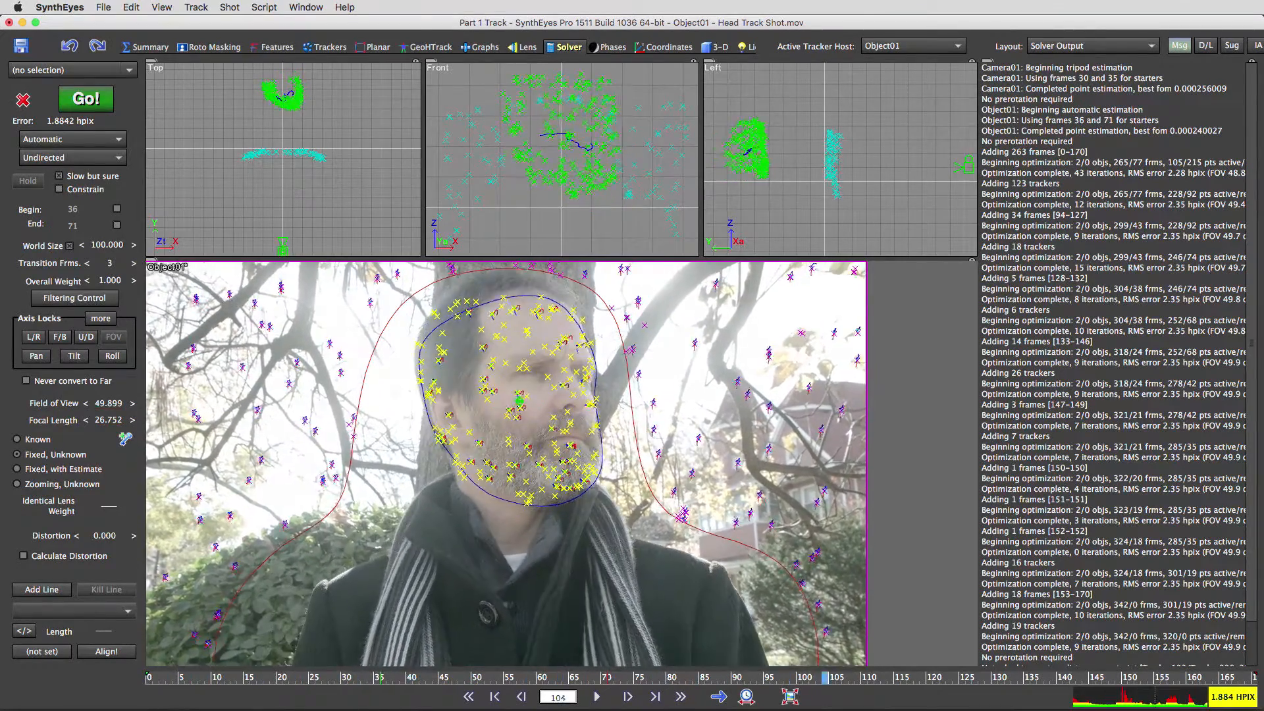
left_click_drag(1047, 701, 1226, 707)
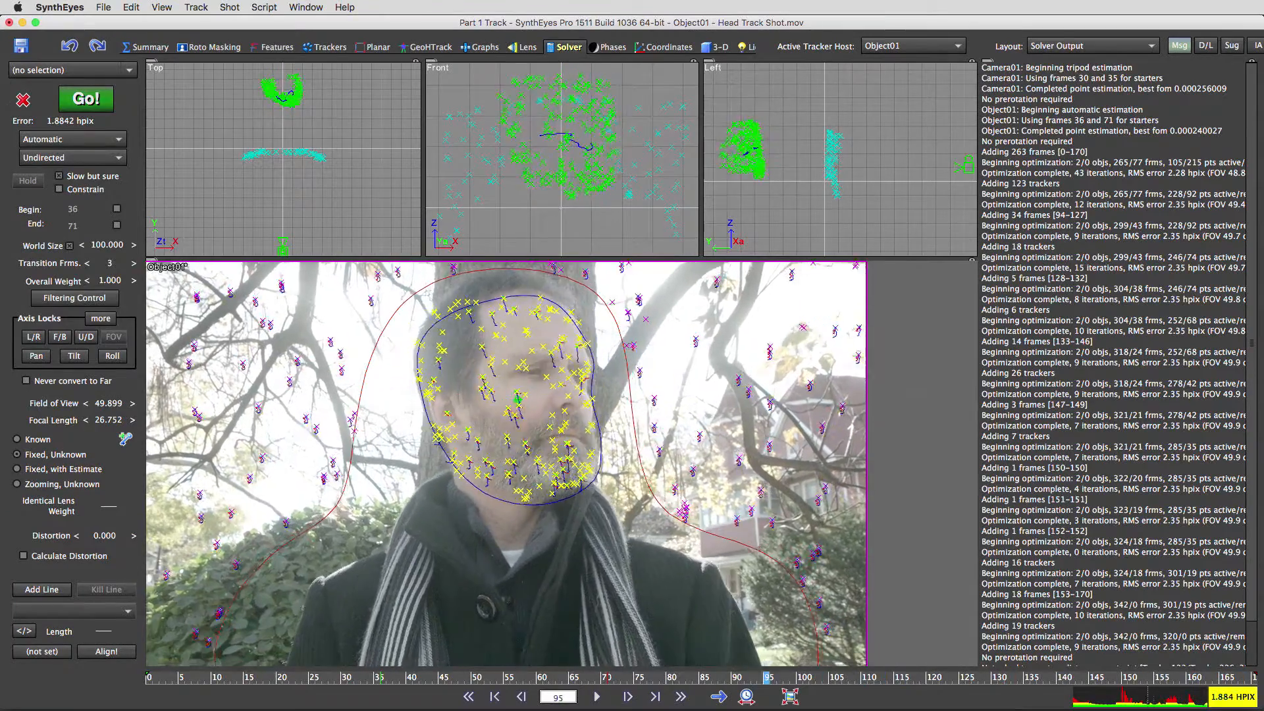
left_click_drag(234, 677, 149, 678)
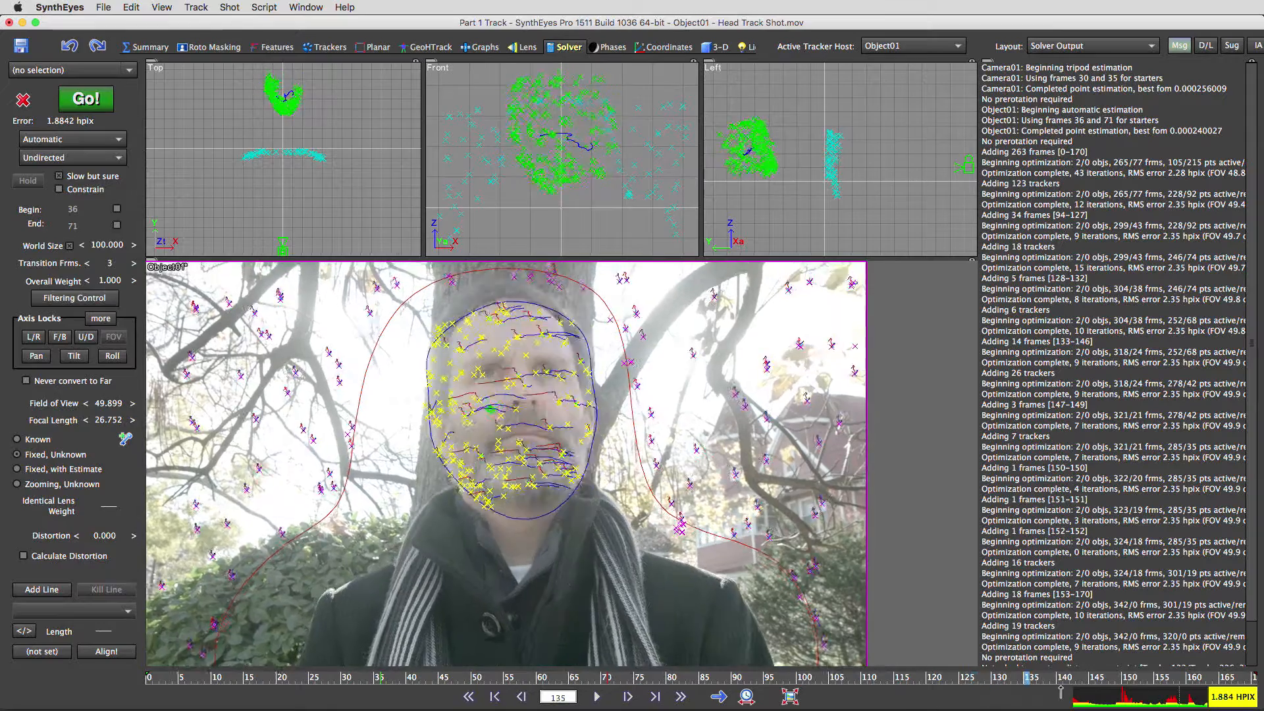
left_click_drag(1163, 701, 942, 696)
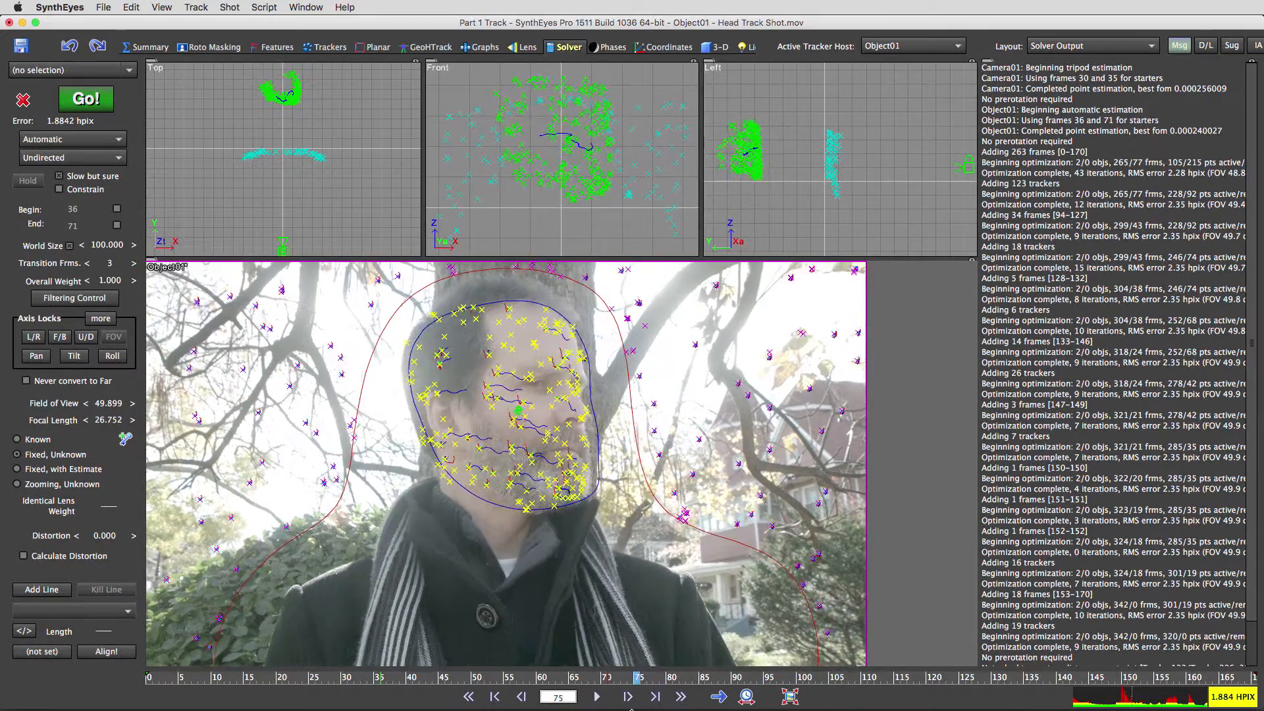
left_click_drag(631, 710, 512, 710)
left_click_drag(371, 710, 44, 710)
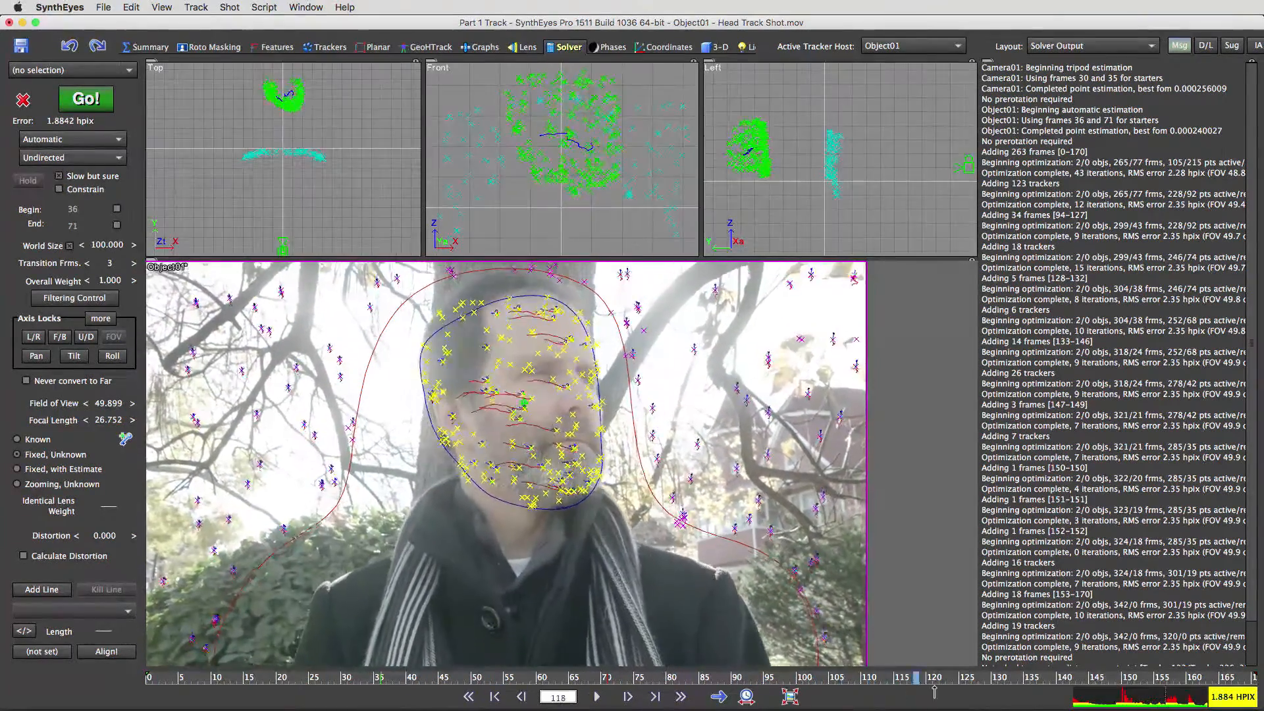
mouse_move(934, 691)
left_mouse_down()
mouse_move(1222, 691)
mouse_move(1010, 691)
mouse_move(1108, 672)
mouse_move(1254, 677)
mouse_move(948, 680)
left_mouse_up()
scroll(288, 106, "up", 5)
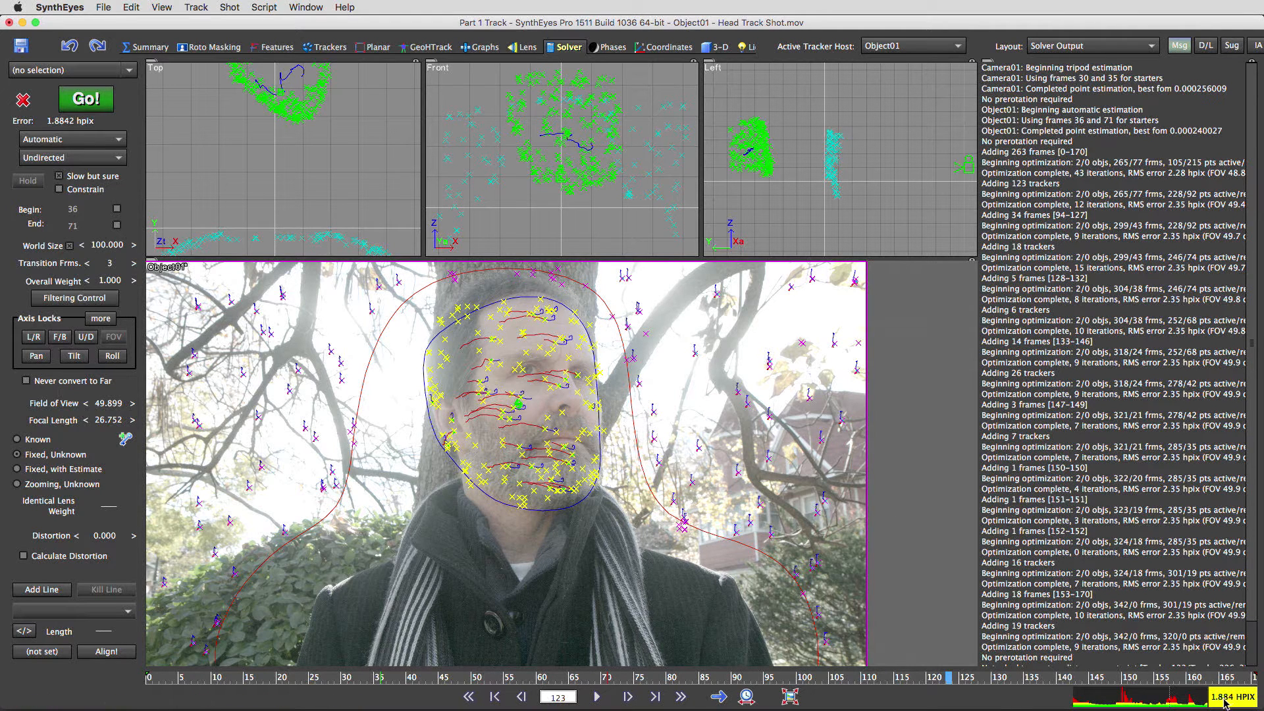
left_click(145, 679)
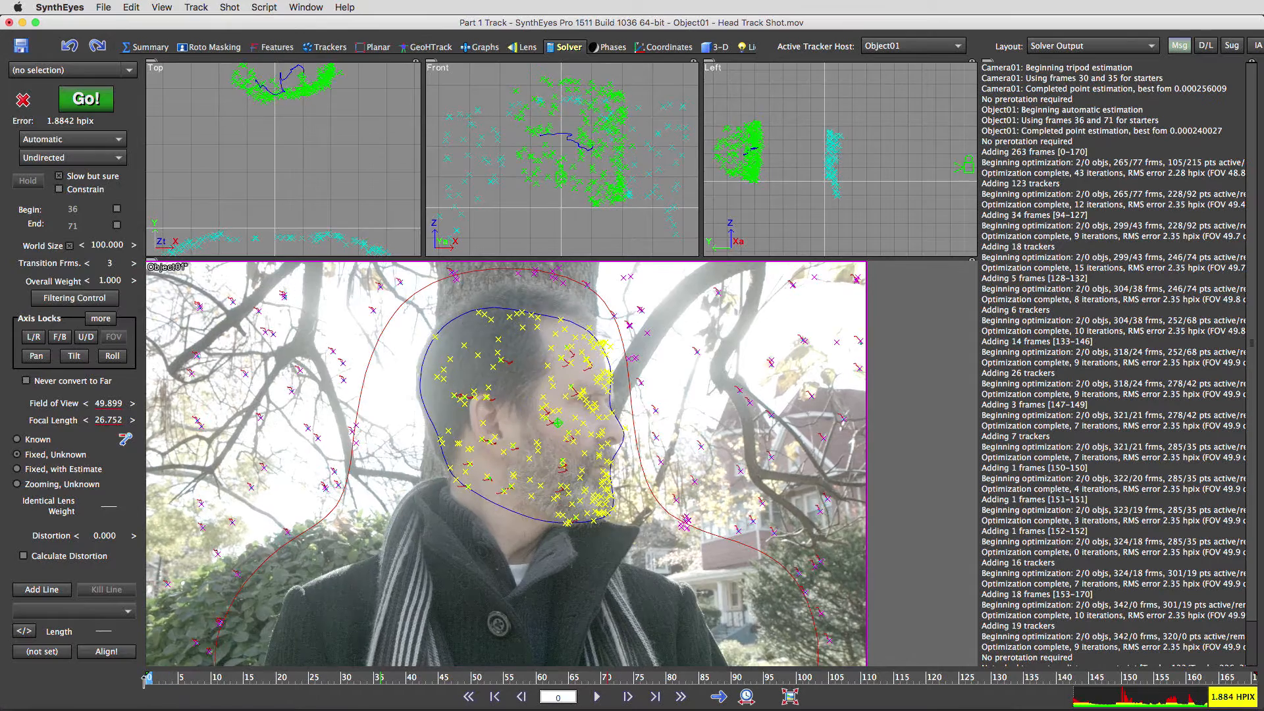
left_click_drag(144, 681, 870, 690)
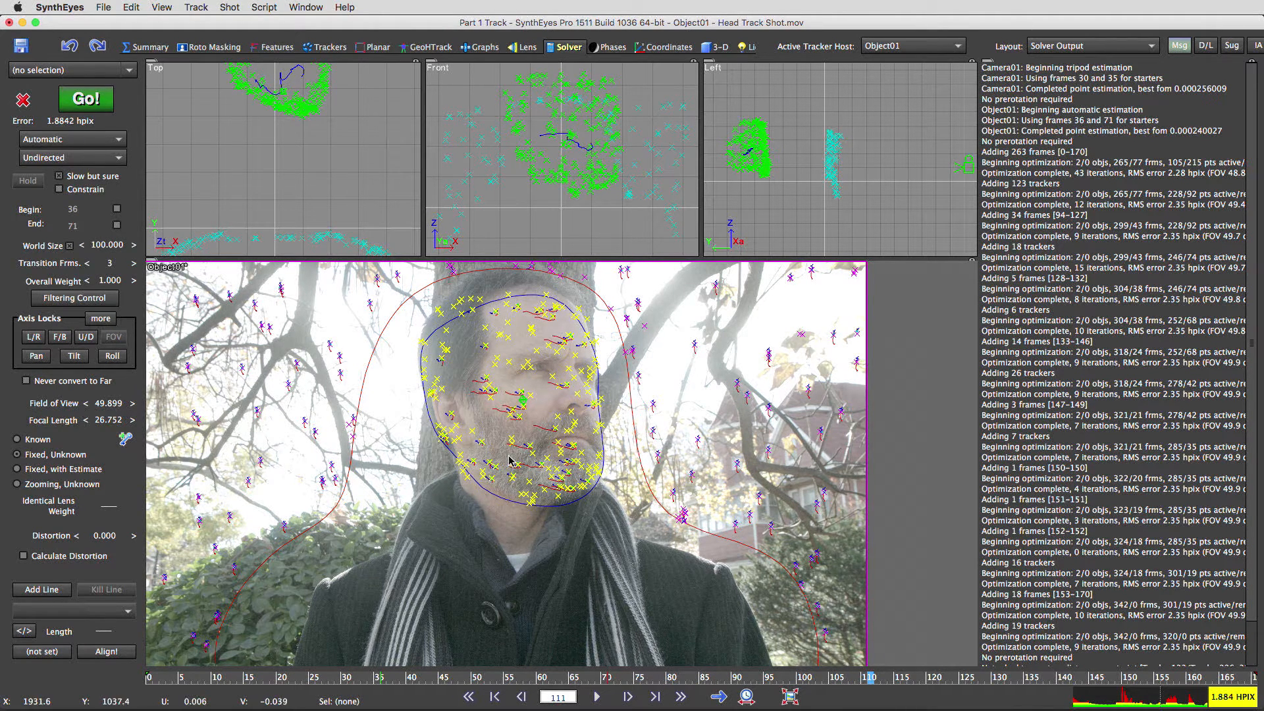
- Zoom in on beard Tracker194, centre it at frame 70, and compare it at frame 59 in the Trackers room
scroll(514, 448, "up", 5)
left_click(547, 491)
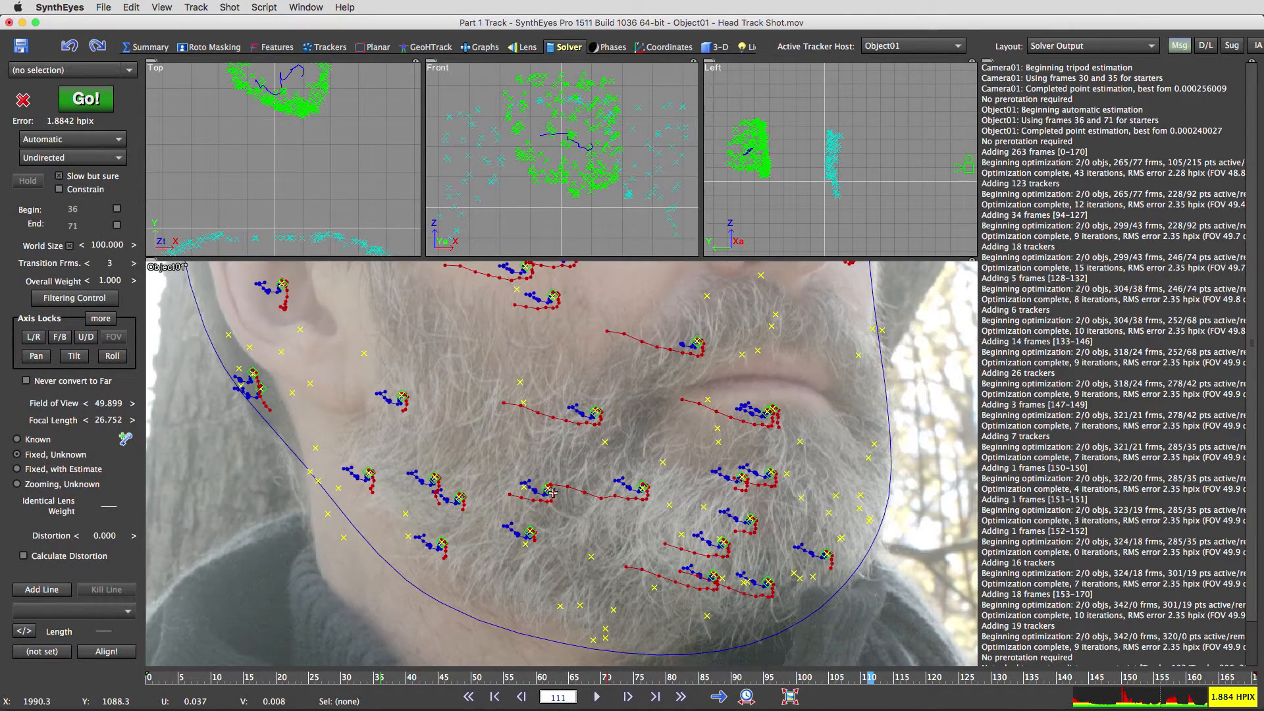
scroll(564, 508, "up", 5)
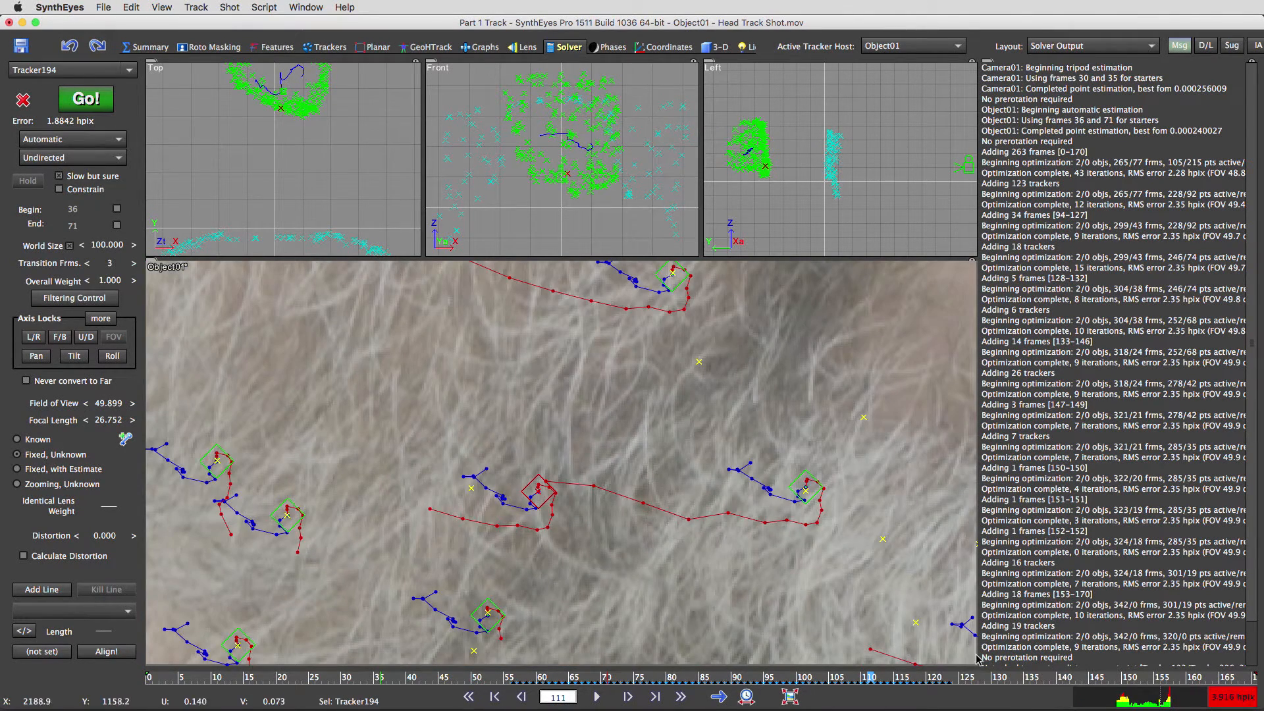
left_click(585, 675)
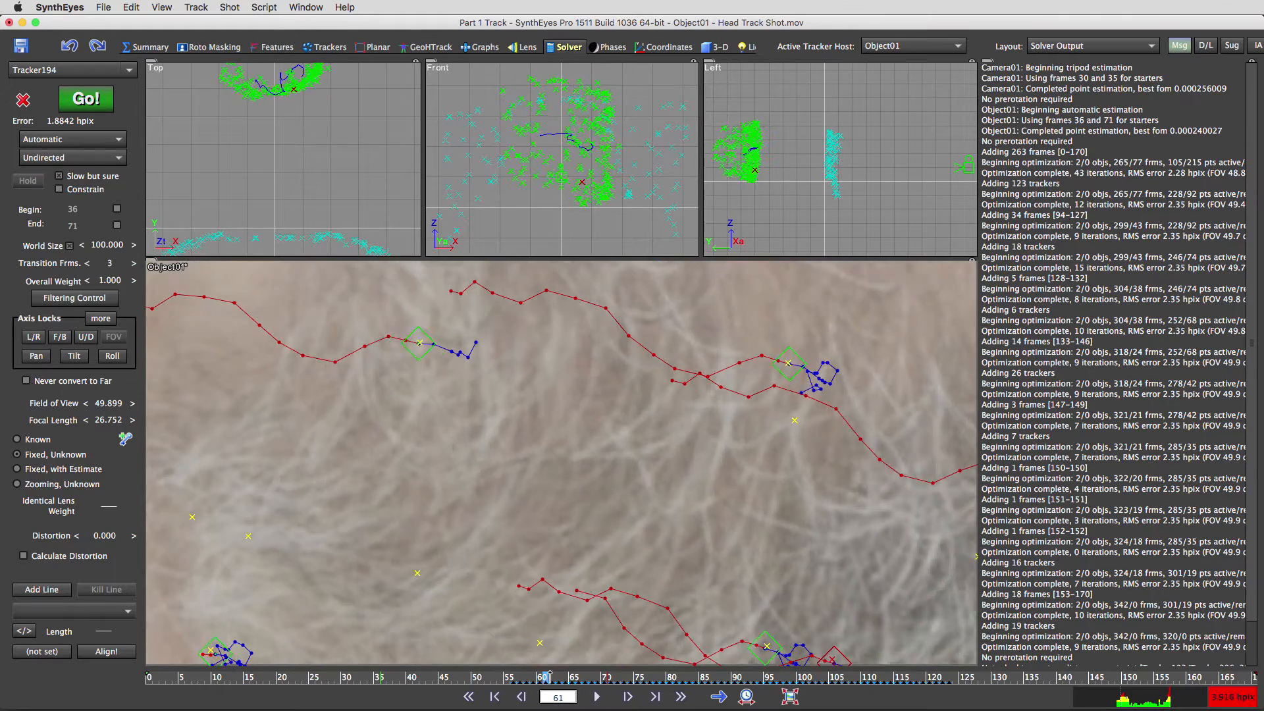
left_click_drag(586, 676, 603, 676)
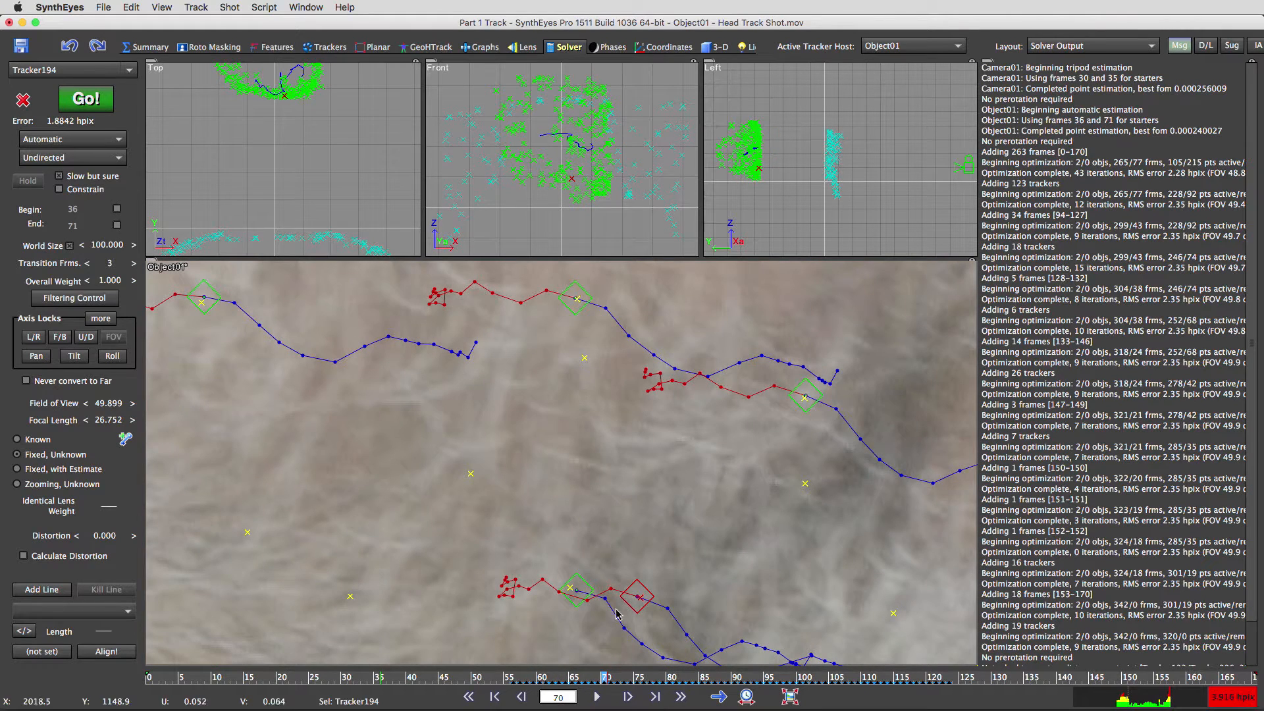
key("5")
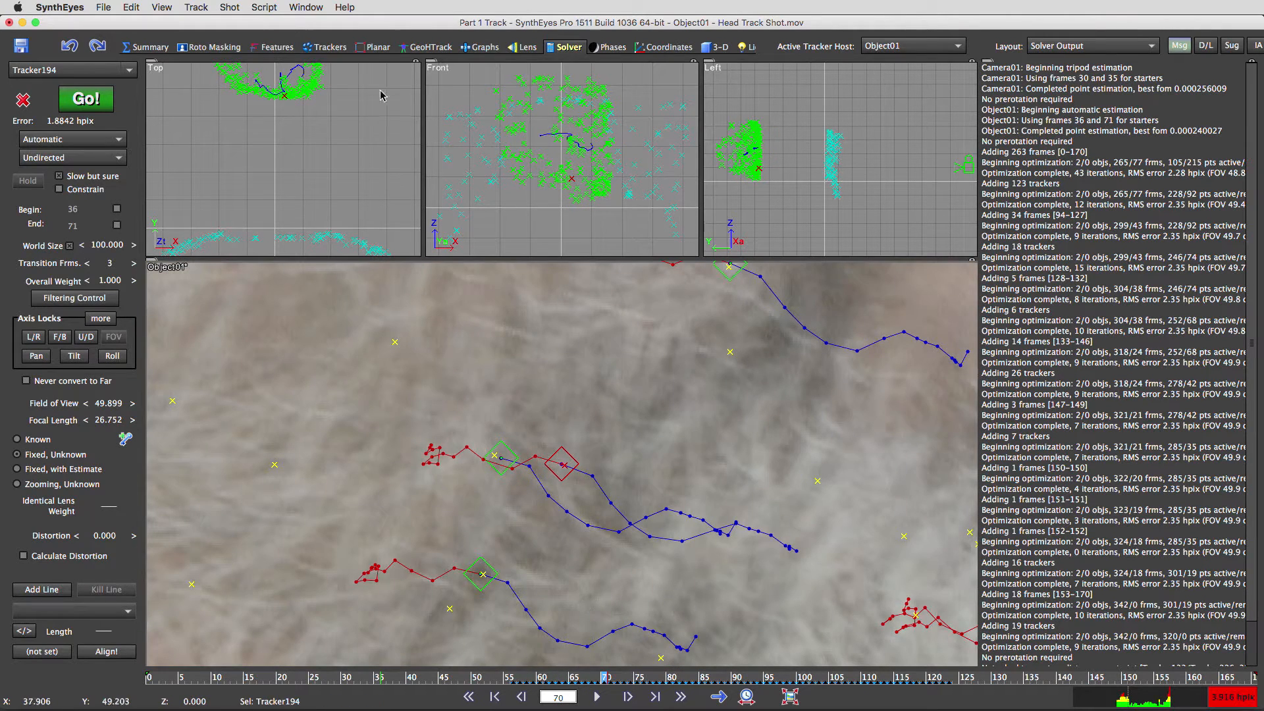
left_click(325, 47)
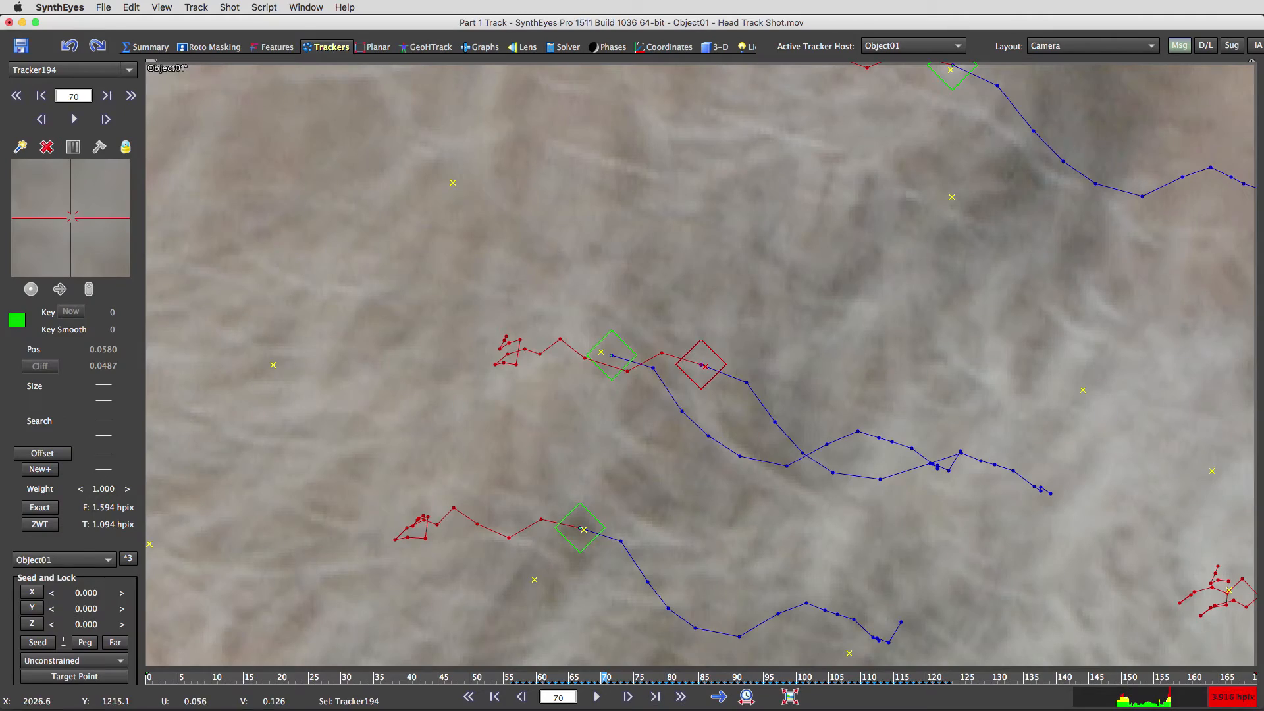
left_click_drag(592, 678, 1058, 695)
left_click(1038, 454)
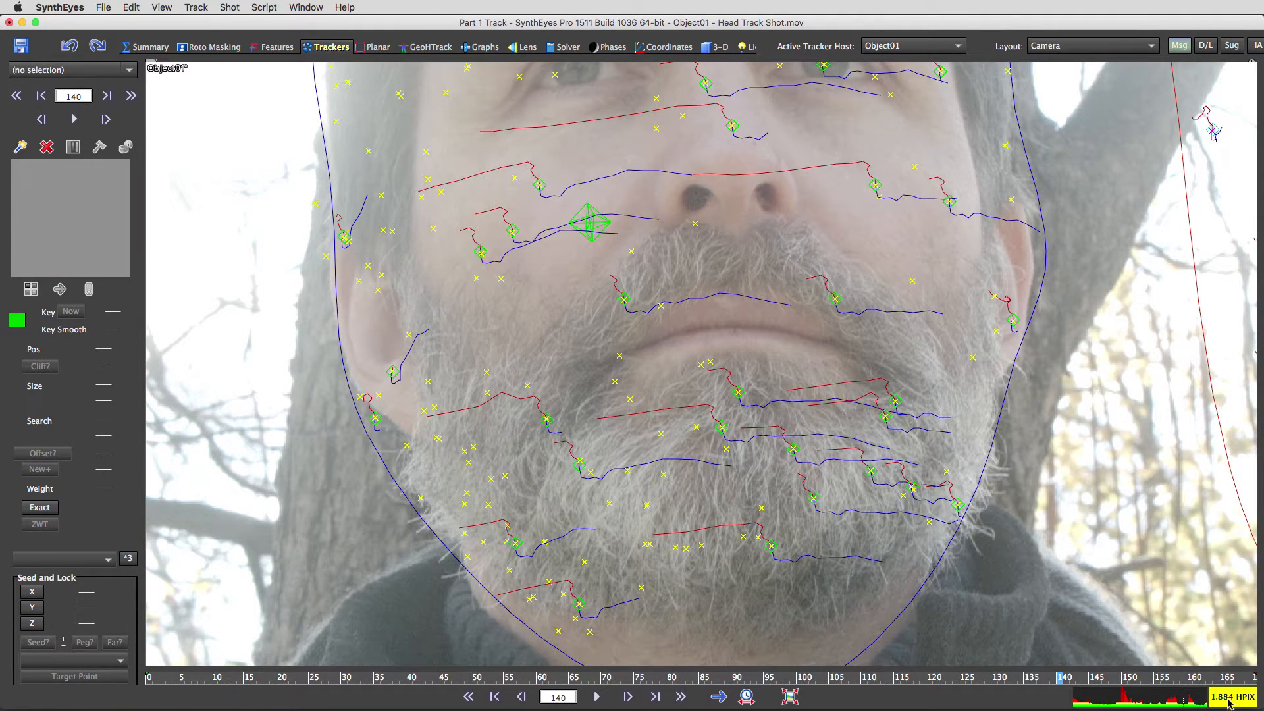
scroll(550, 450, "down", 5)
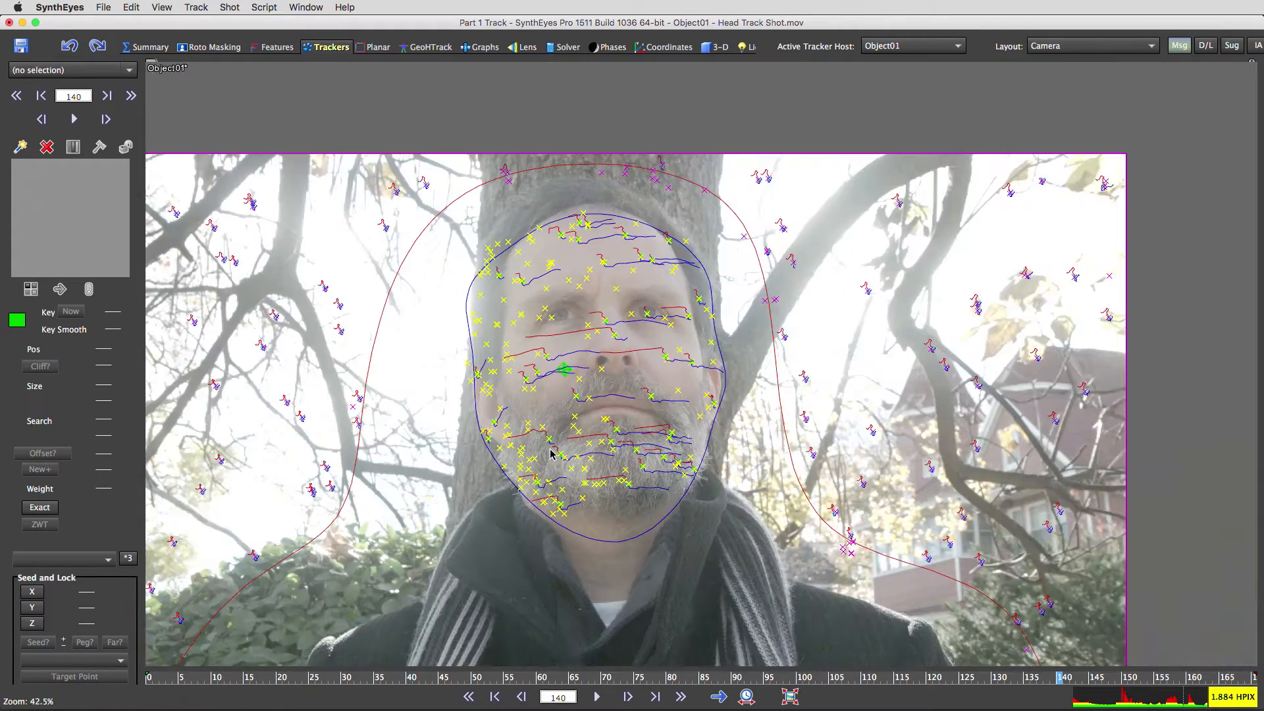
scroll(550, 450, "up", 3)
scroll(590, 372, "down", 2)
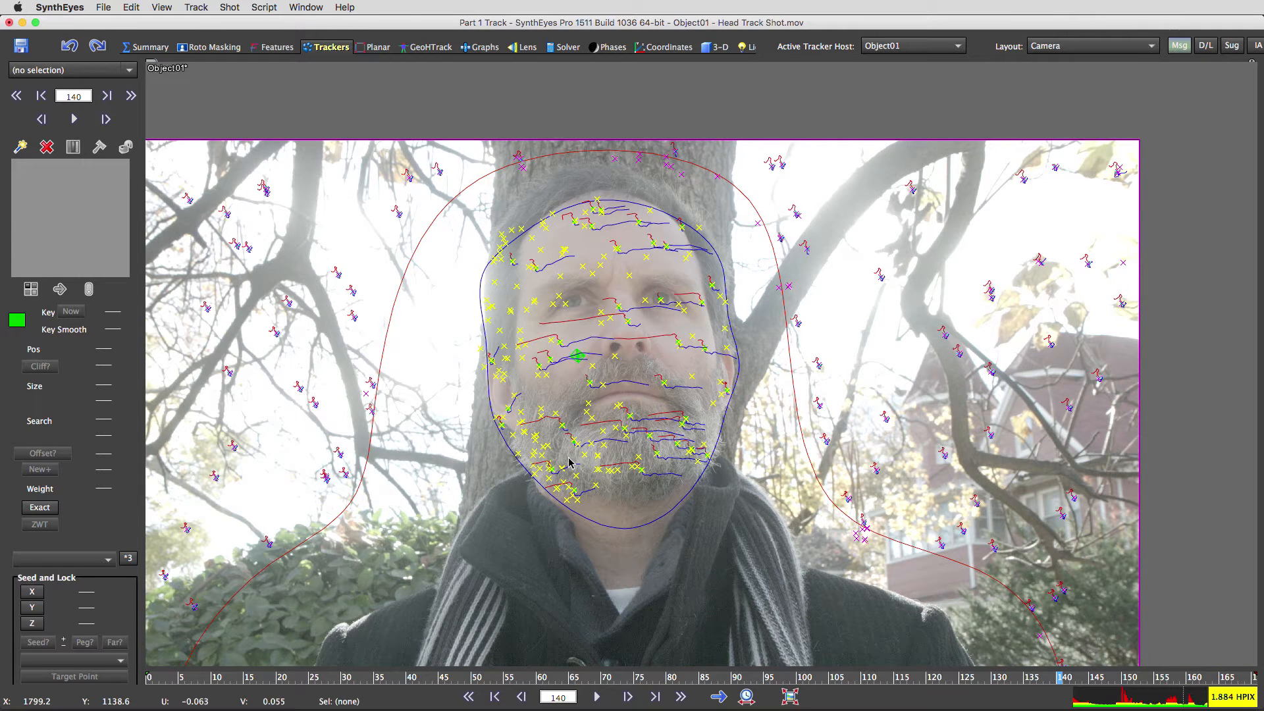
scroll(424, 214, "down", 2)
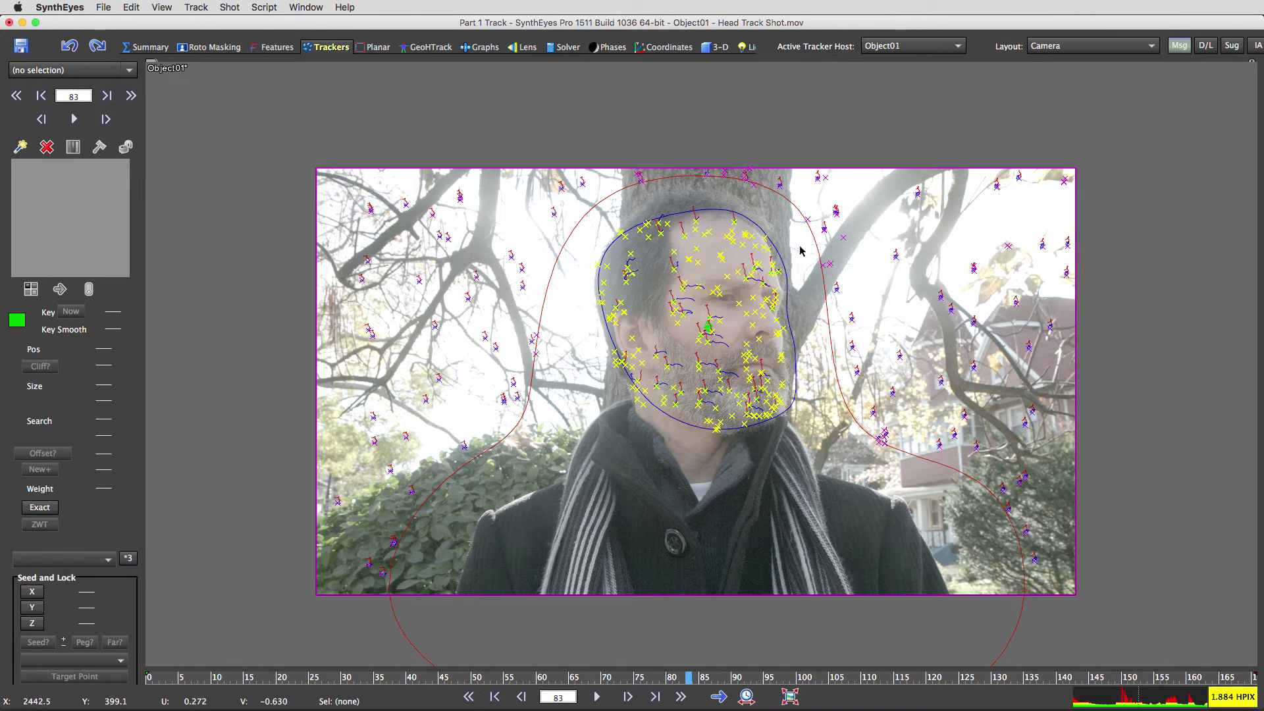